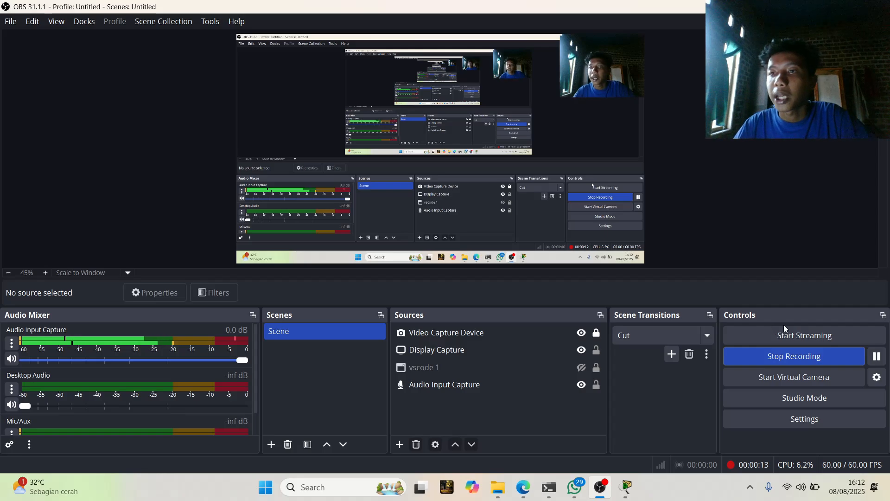
# Switch to Cisco Packet Tracer and bring up the PT Activity instructions window.
pyautogui.click(824, 7)
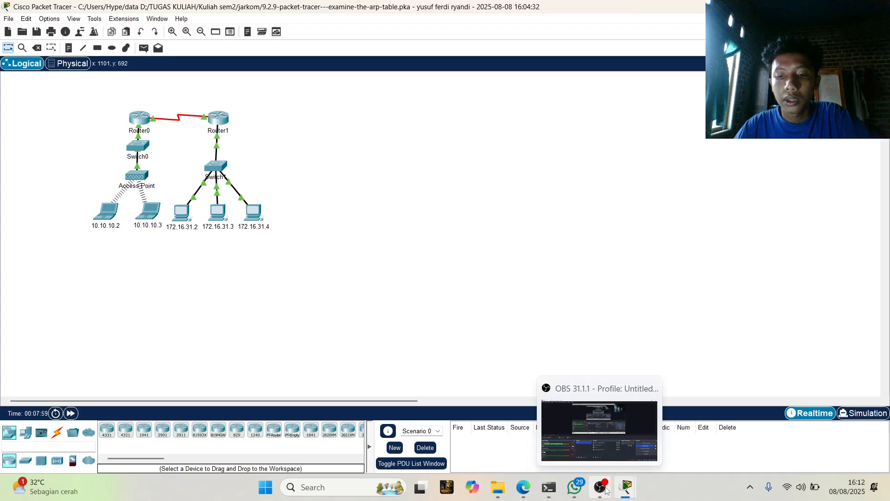
pyautogui.moveTo(626, 488)
pyautogui.click(675, 454)
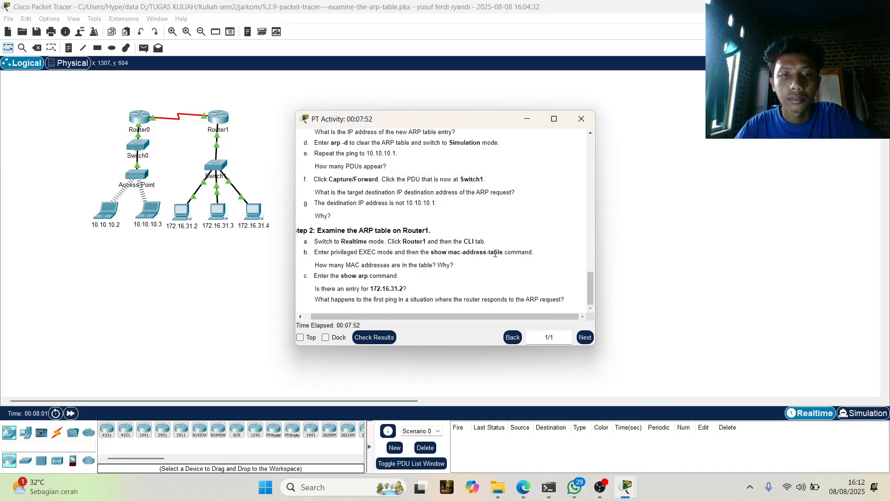
# Read through the activity's addressing table, objectives, background and the Part 1 instructions on examining an ARP request.
pyautogui.scroll(15, 496, 258)
pyautogui.scroll(2, 496, 258)
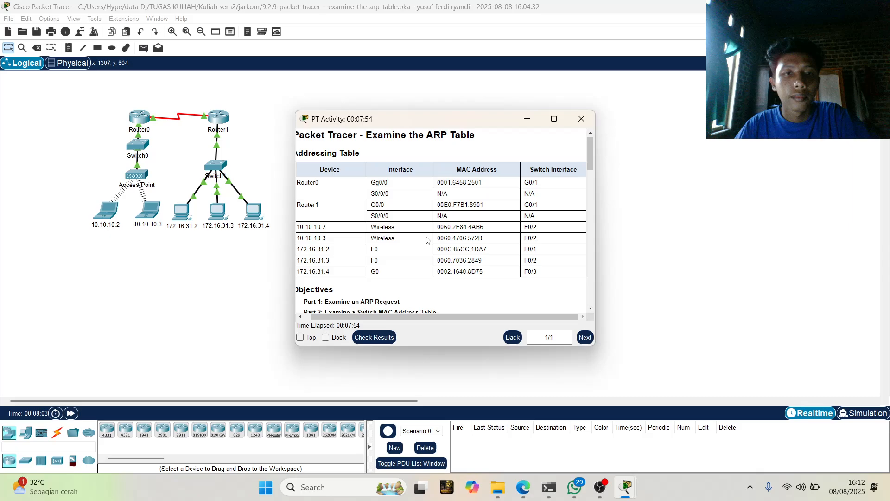
pyautogui.moveTo(429, 238); pyautogui.dragTo(446, 248)
pyautogui.click(424, 147)
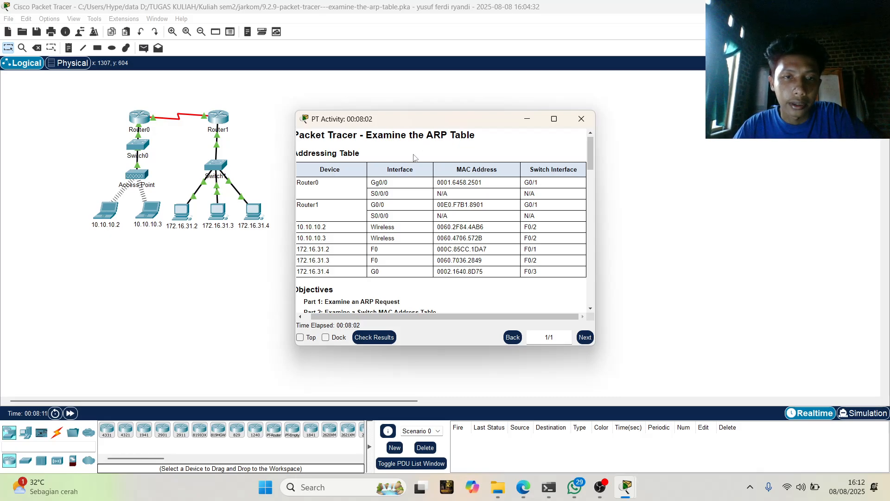
pyautogui.moveTo(439, 320); pyautogui.dragTo(432, 319)
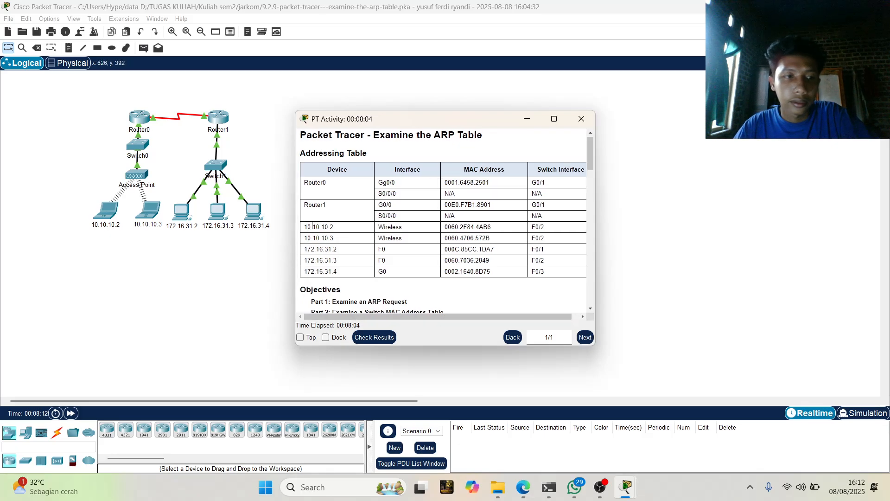
pyautogui.scroll(-1, 312, 224)
pyautogui.scroll(1, 312, 224)
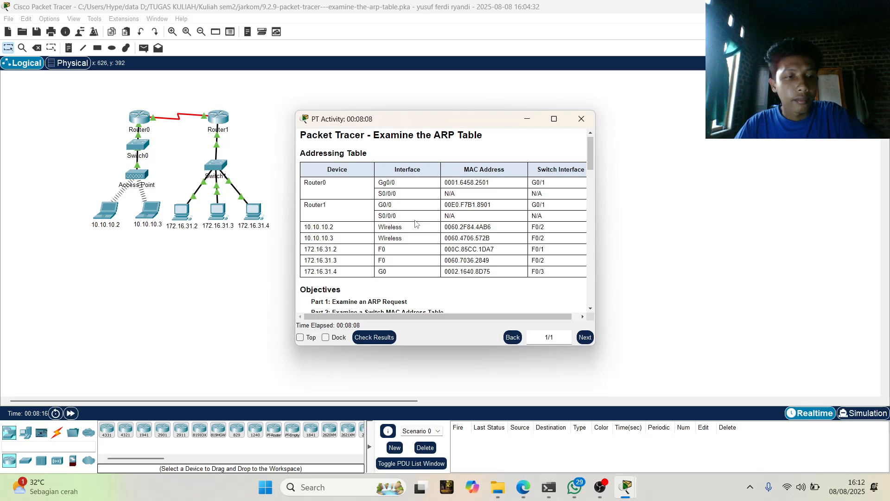
pyautogui.scroll(-2, 431, 224)
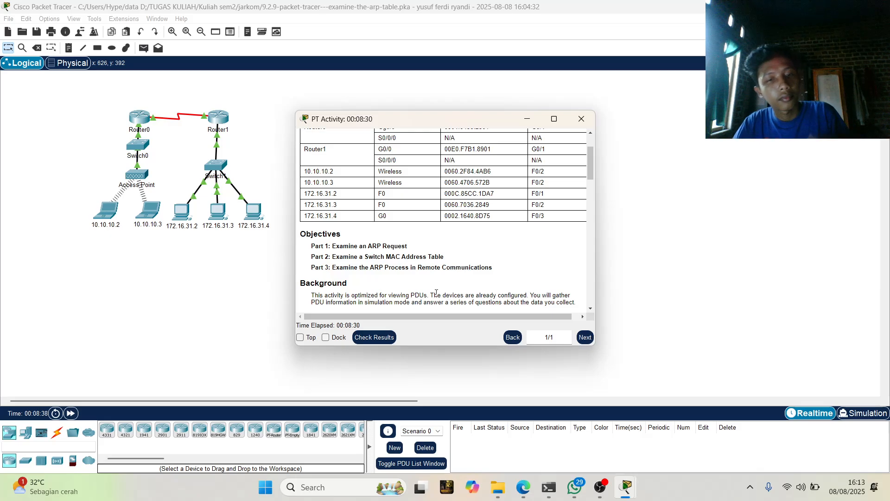
pyautogui.scroll(-1, 441, 234)
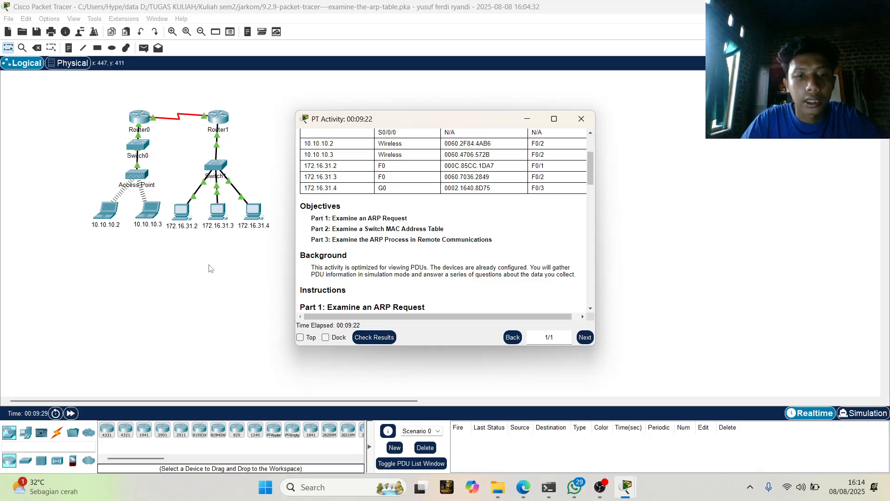
pyautogui.scroll(-3, 320, 297)
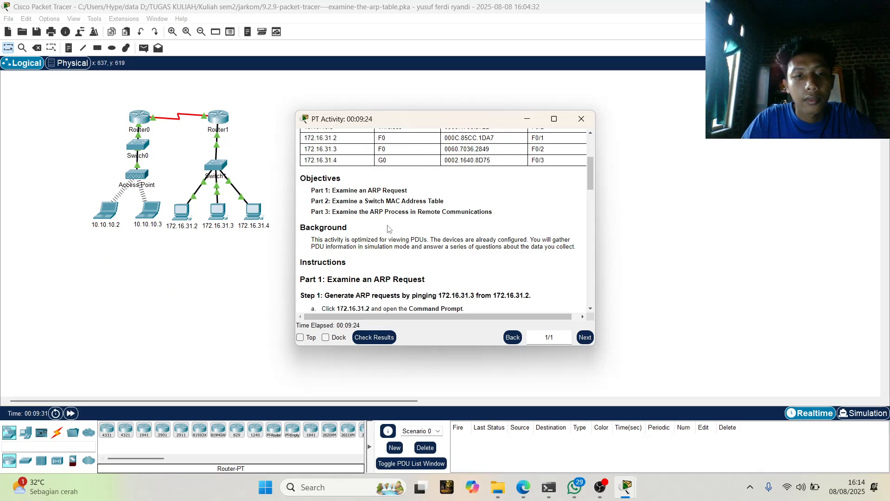
pyautogui.scroll(-1, 359, 273)
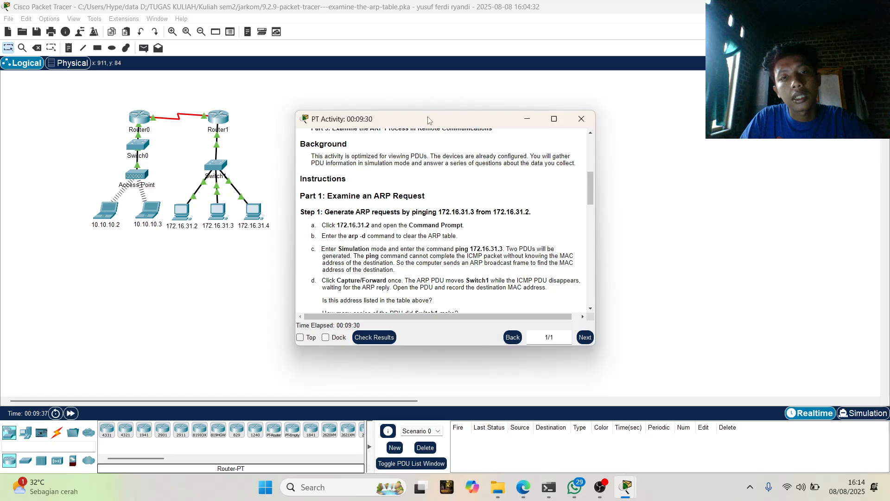
# Move the instructions window away from the topology and open the device window of PC 172.16.31.2.
pyautogui.moveTo(428, 123); pyautogui.dragTo(678, 110)
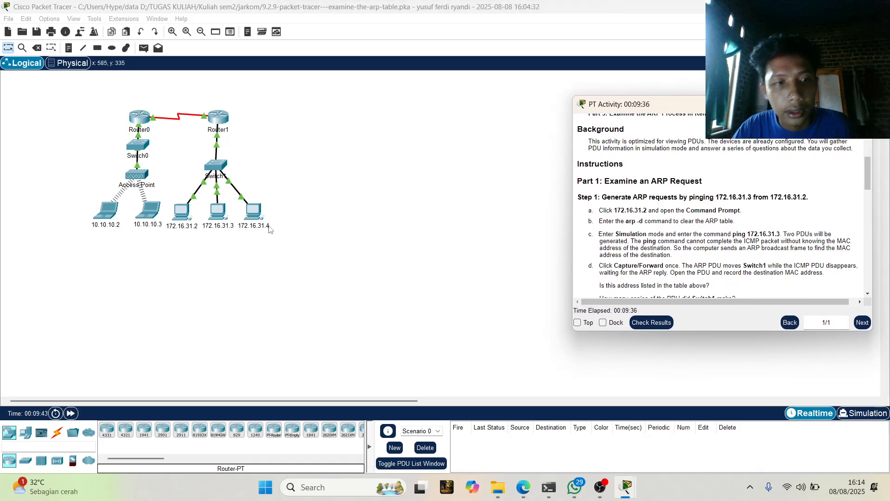
pyautogui.click(185, 217)
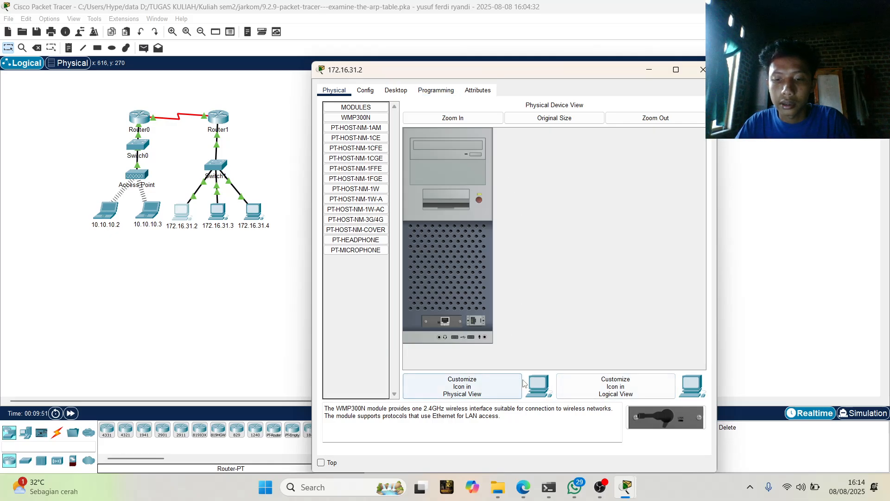
# Snap the activity instructions to the right half of the desktop and the Packet Tracer topology window to the left half.
pyautogui.moveTo(628, 486)
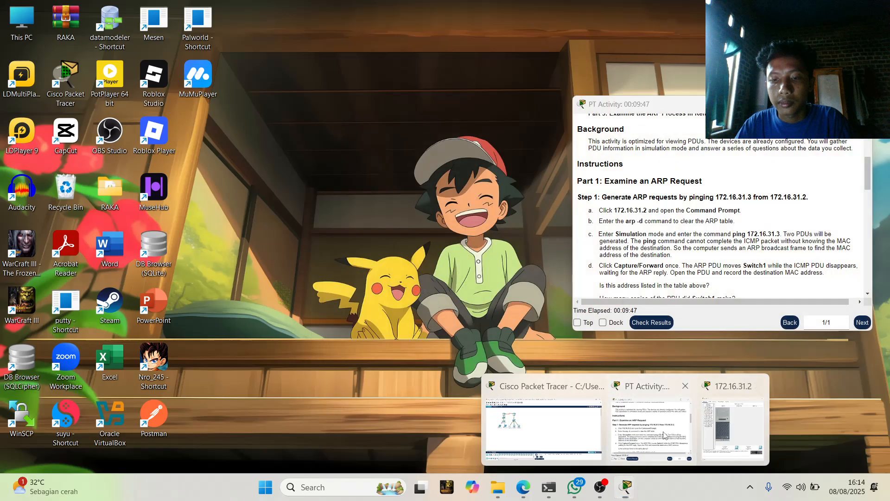
pyautogui.click(663, 435)
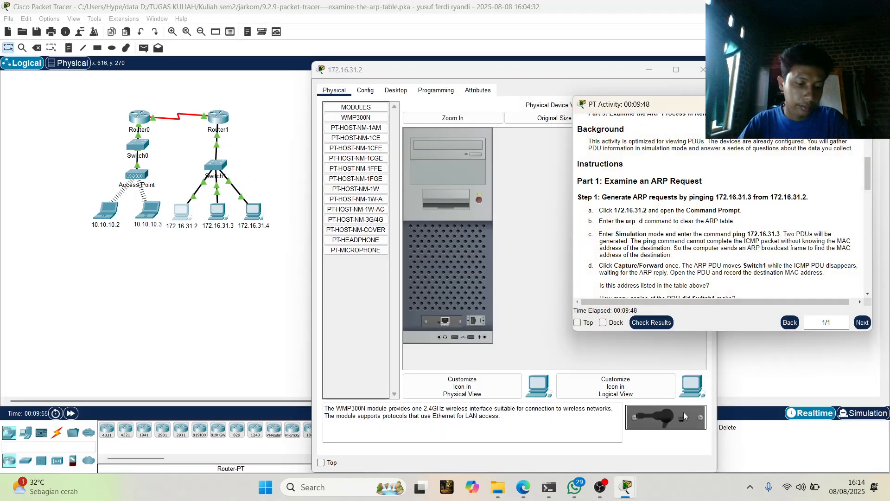
pyautogui.press('super+Left')
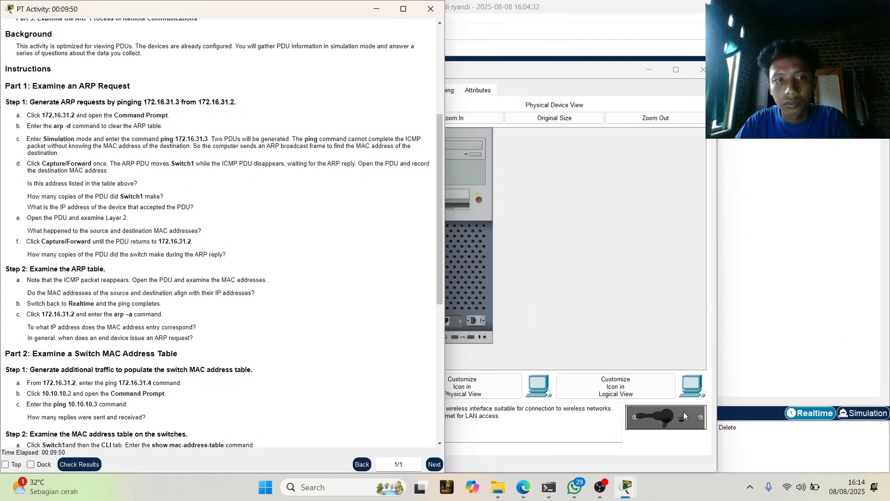
pyautogui.press('super+Right')
pyautogui.press('super+Right')
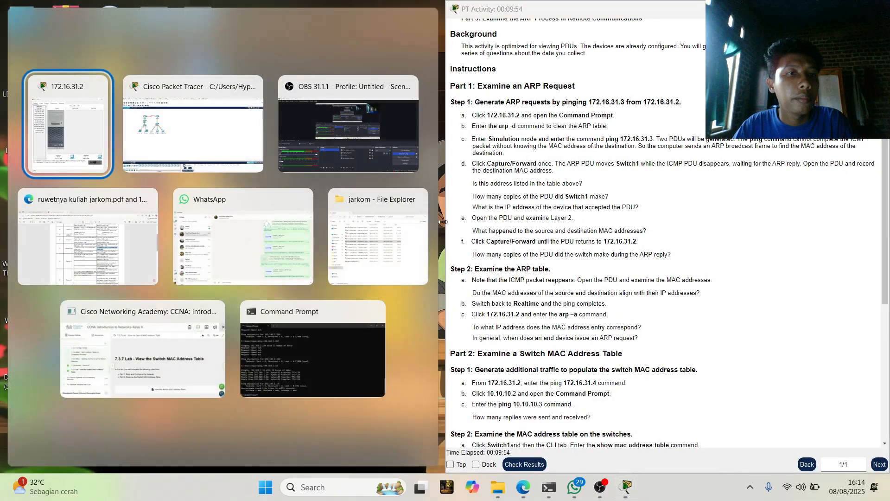
pyautogui.click(208, 129)
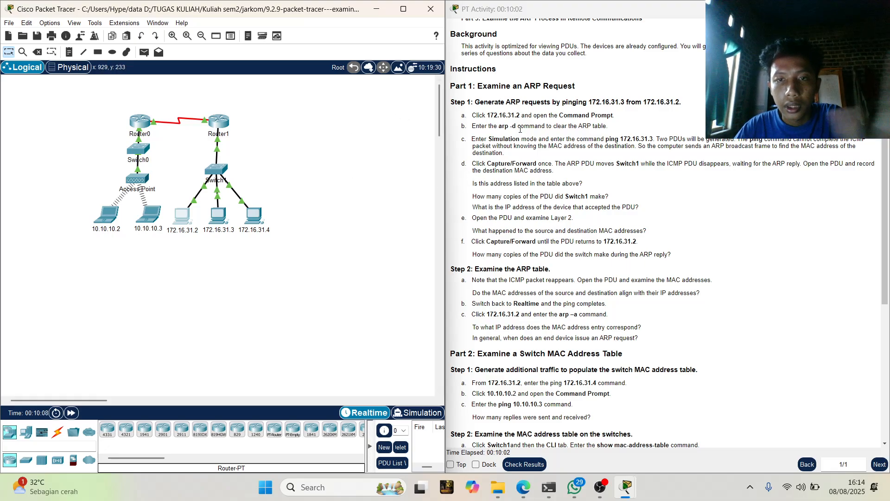
# Bring the 172.16.31.2 device window over the topology half and open the PC's Command Prompt.
pyautogui.moveTo(603, 482)
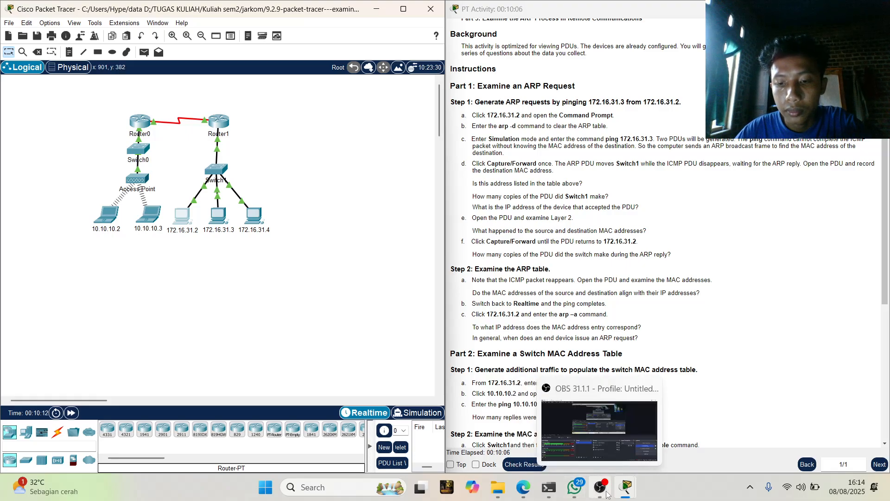
pyautogui.moveTo(575, 488)
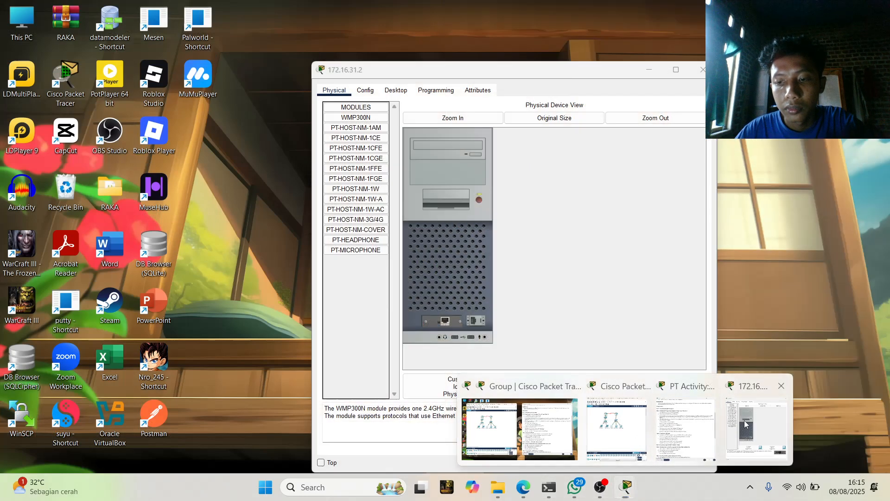
pyautogui.click(745, 424)
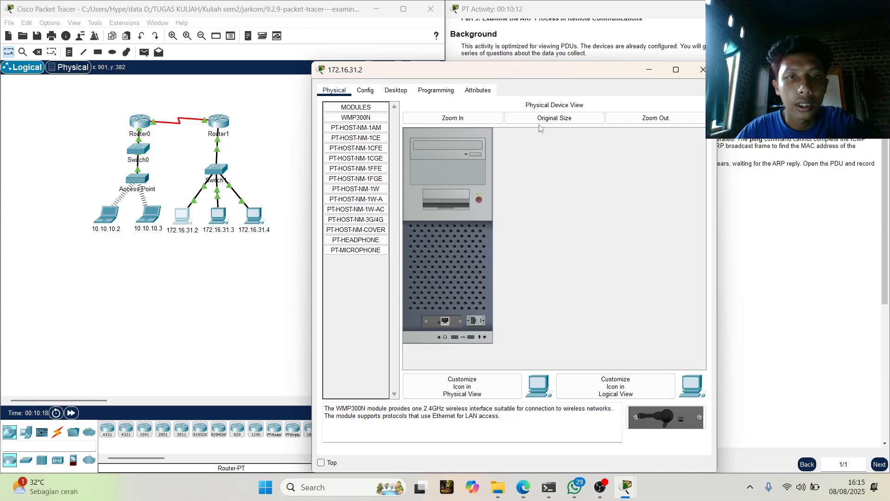
pyautogui.moveTo(514, 70); pyautogui.dragTo(232, 40)
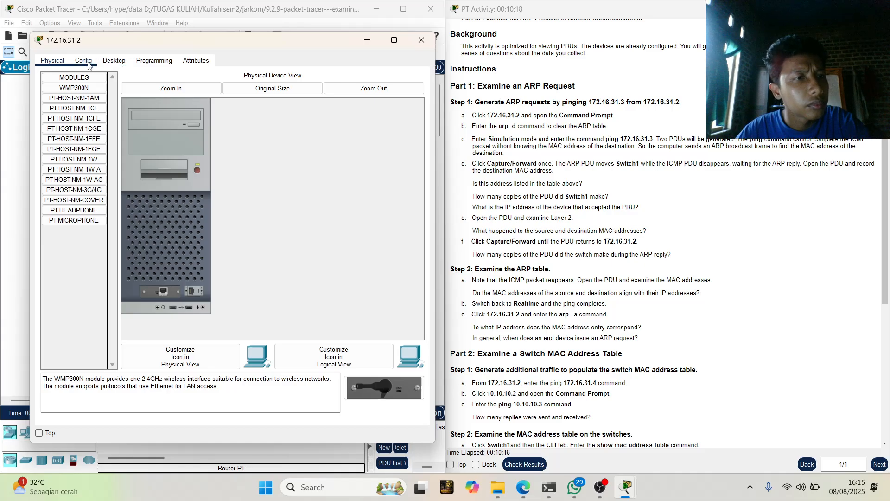
pyautogui.click(120, 62)
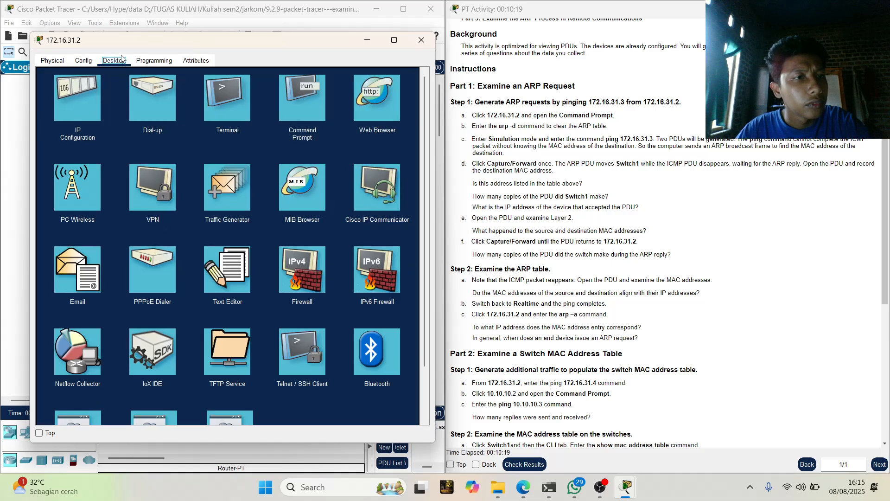
pyautogui.click(307, 100)
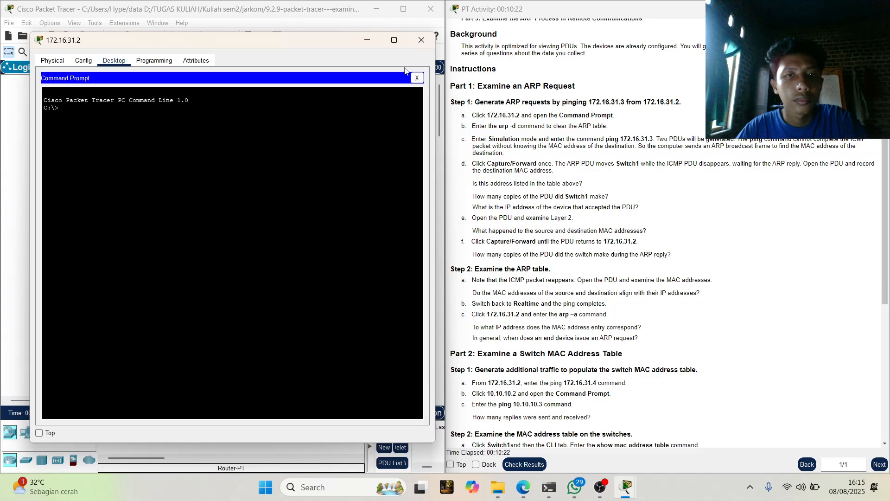
# Move the 172.16.31.2 window to the upper-left corner of the desktop and narrow it to uncover part of the topology window.
pyautogui.moveTo(233, 45); pyautogui.dragTo(193, 14)
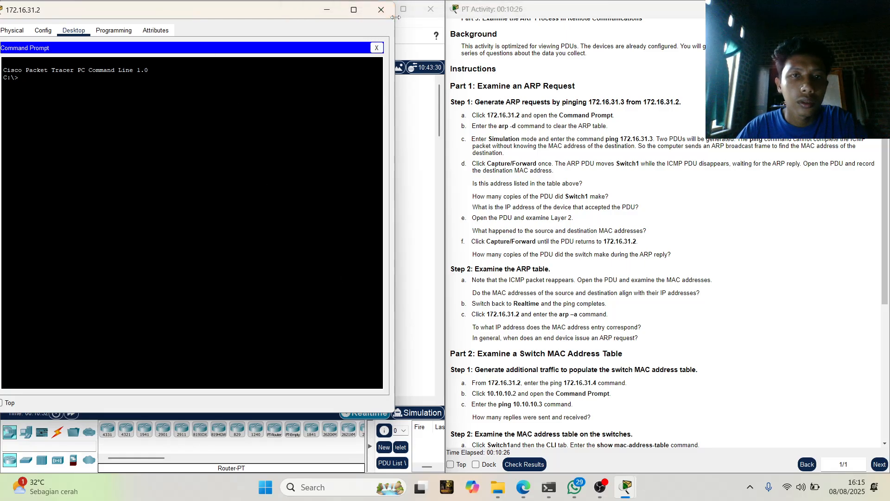
pyautogui.moveTo(394, 30); pyautogui.dragTo(308, 30)
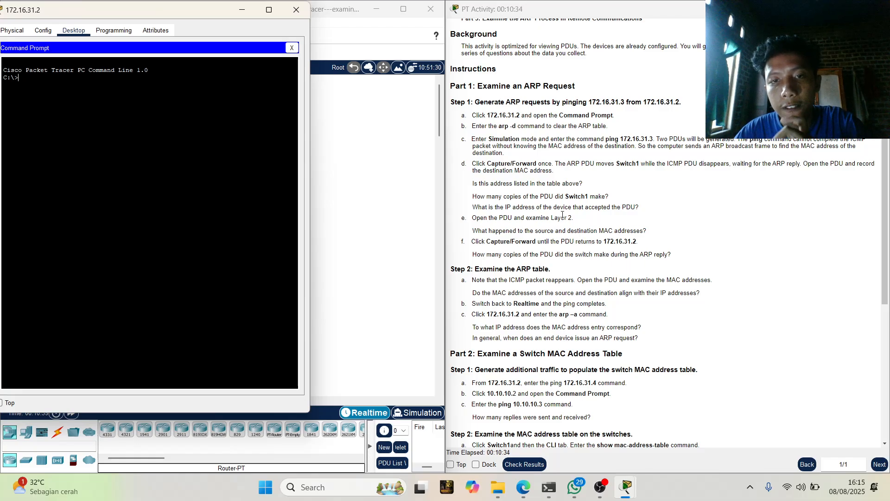
pyautogui.scroll(-1, 566, 227)
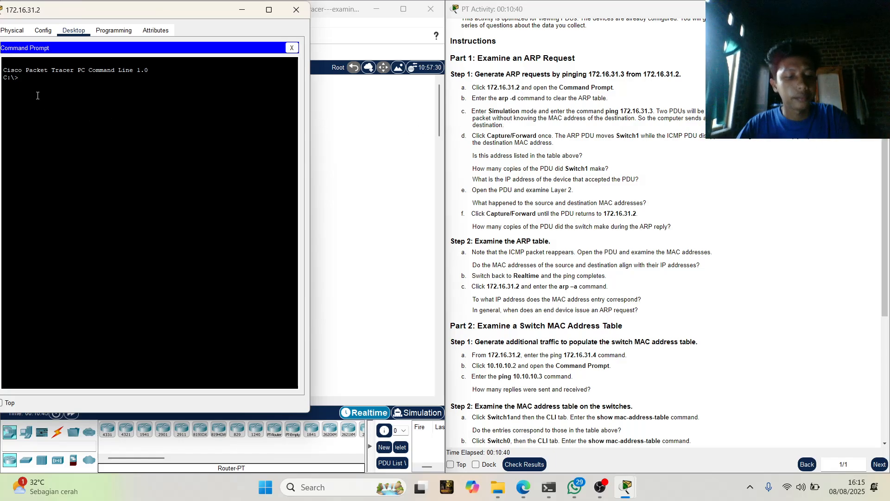
# Clear the ARP table of PC 172.16.31.2 by running arp -d in its Command Prompt.
pyautogui.write('arp')
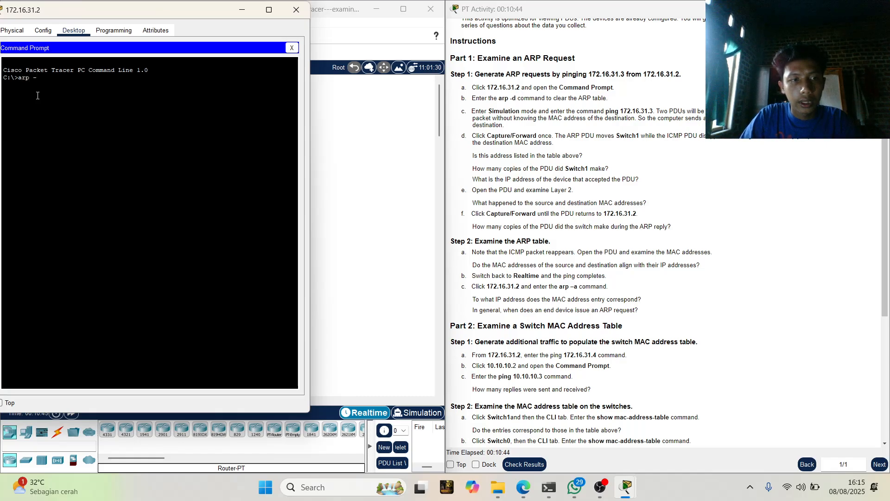
pyautogui.write(' -d')
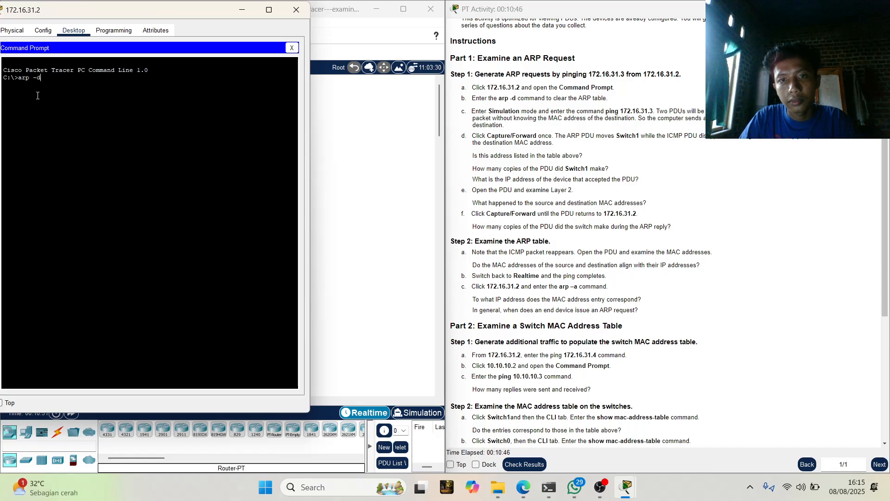
pyautogui.press('Return')
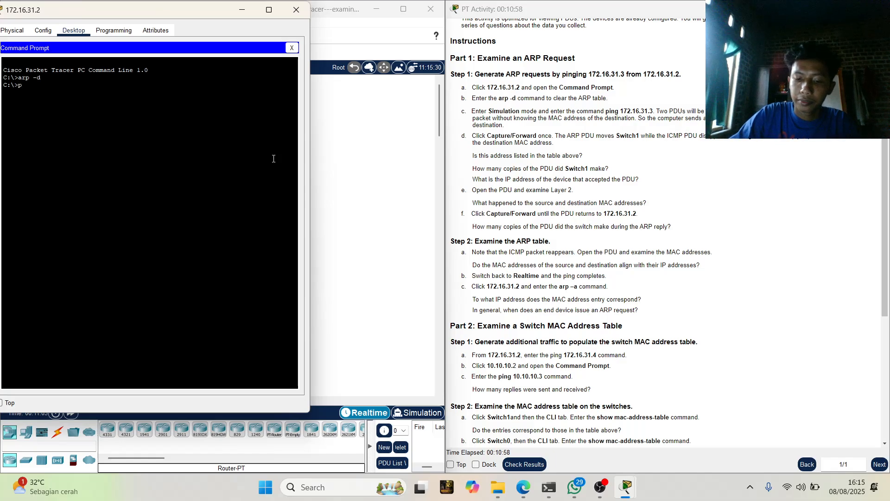
# Enter the partial command "ping 172.16.31." at the 172.16.31.2 prompt without running it.
pyautogui.write('17')
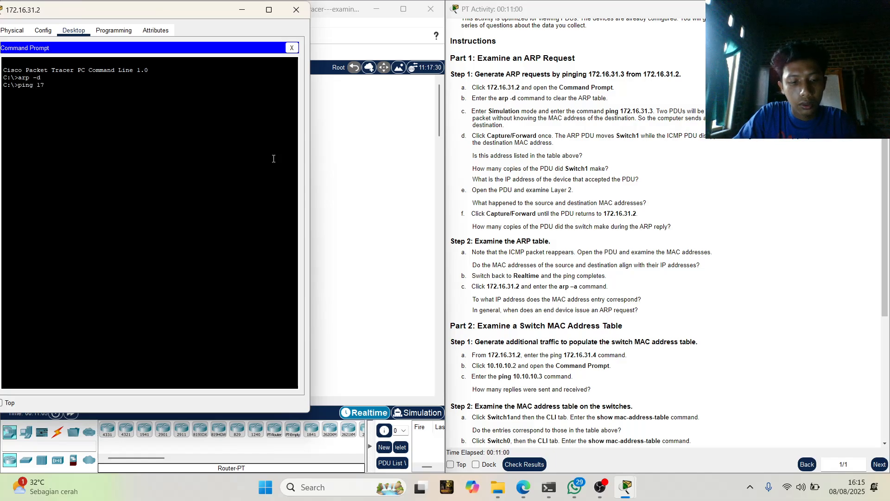
pyautogui.write('2.1')
pyautogui.write('6')
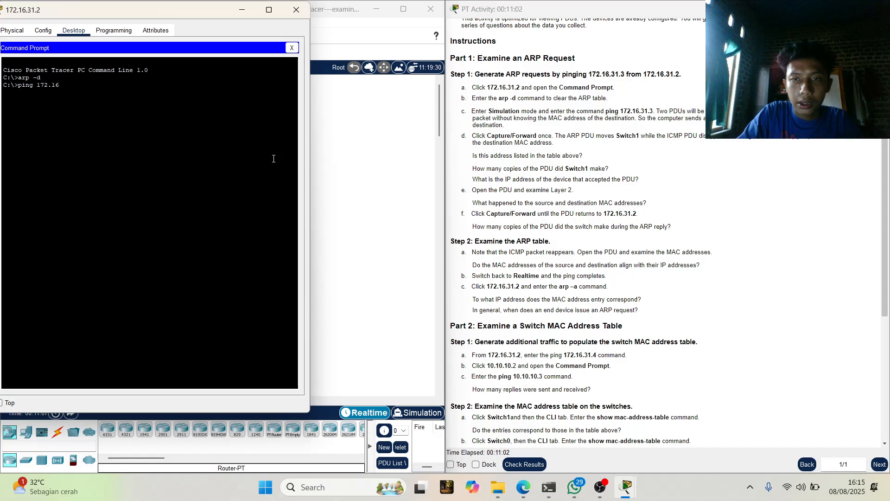
pyautogui.write('.')
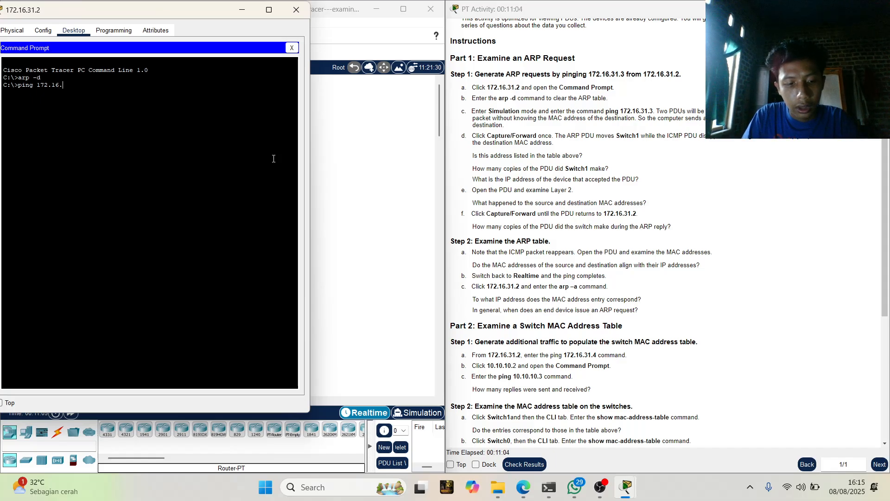
pyautogui.write('31.')
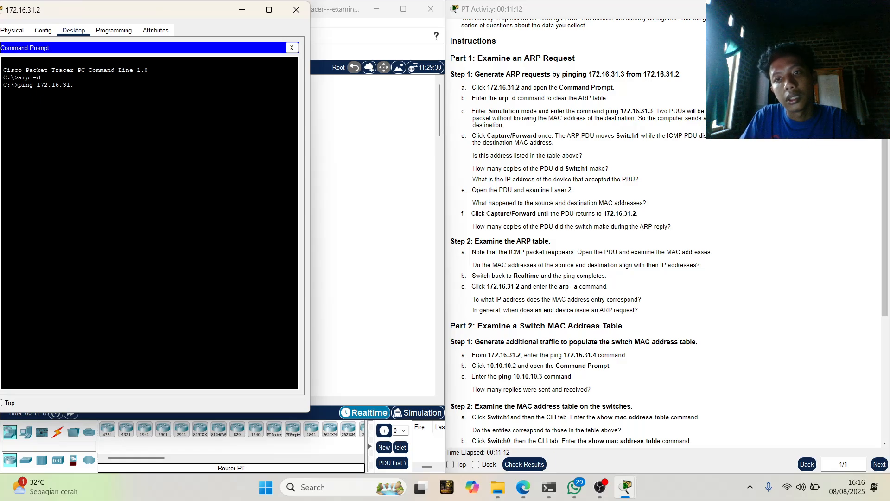
# Minimize the activity instructions and maximize the Packet Tracer topology window.
pyautogui.click(821, 9)
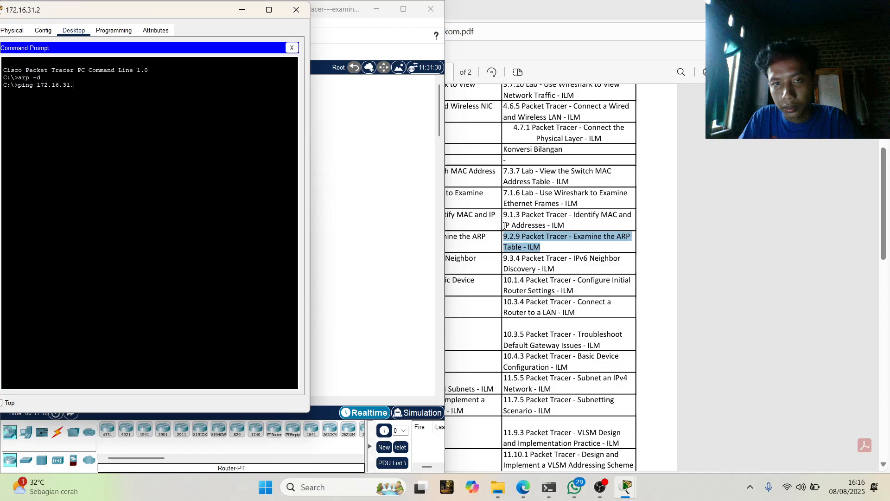
pyautogui.click(403, 9)
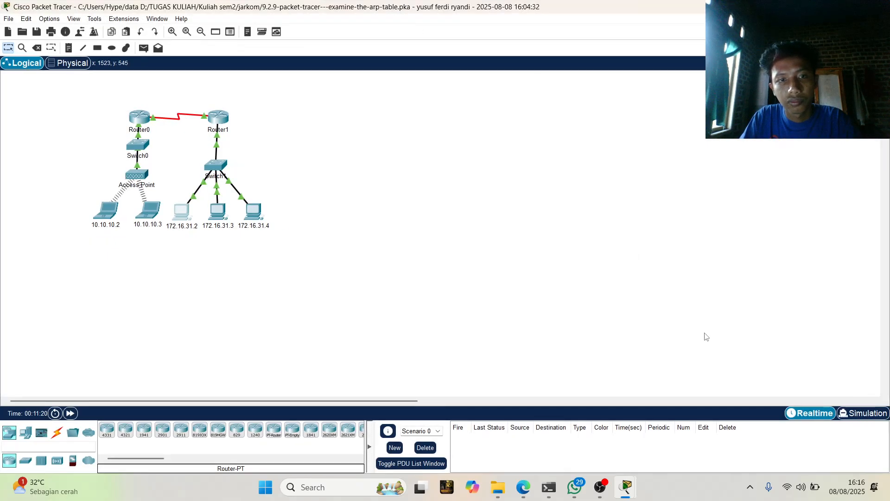
# Switch to Simulation mode and start the simulation playback, keeping the 172.16.31.2 Command Prompt available.
pyautogui.moveTo(625, 491)
pyautogui.click(717, 429)
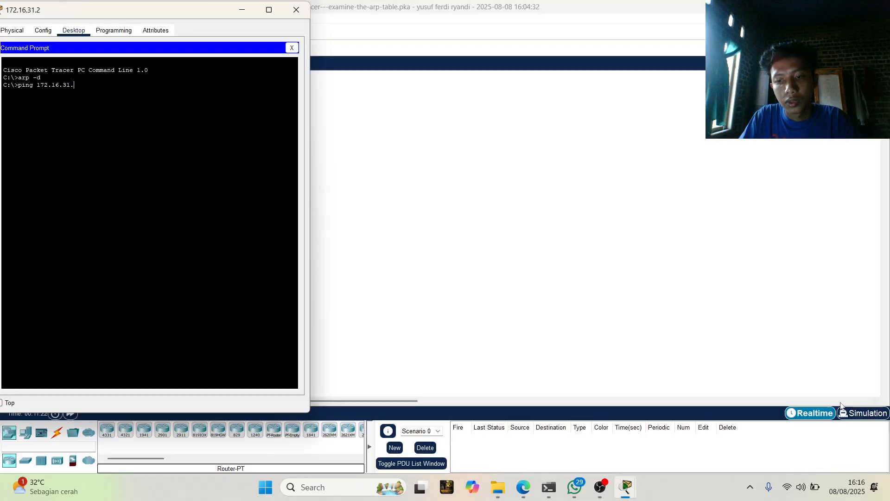
pyautogui.click(865, 413)
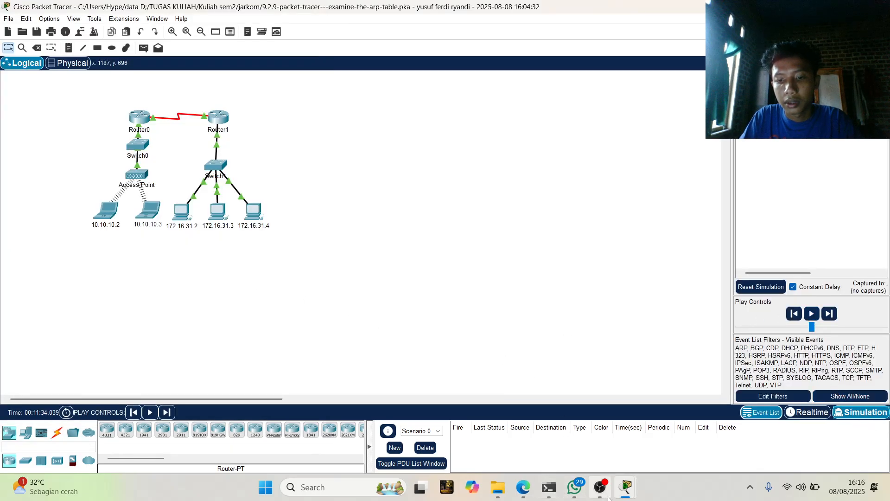
pyautogui.moveTo(600, 487)
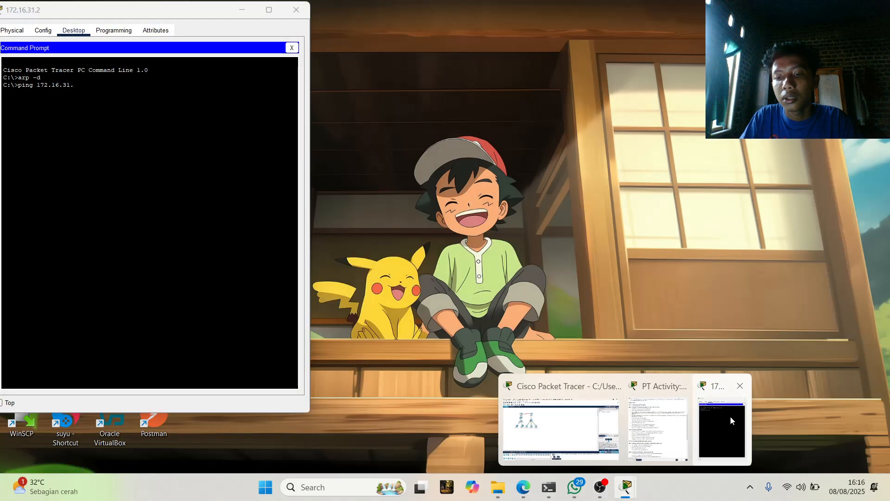
pyautogui.click(730, 416)
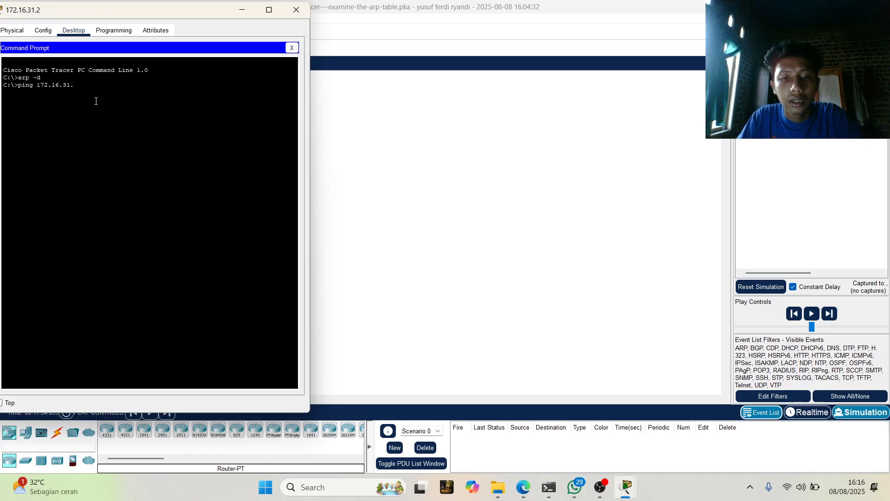
pyautogui.click(812, 313)
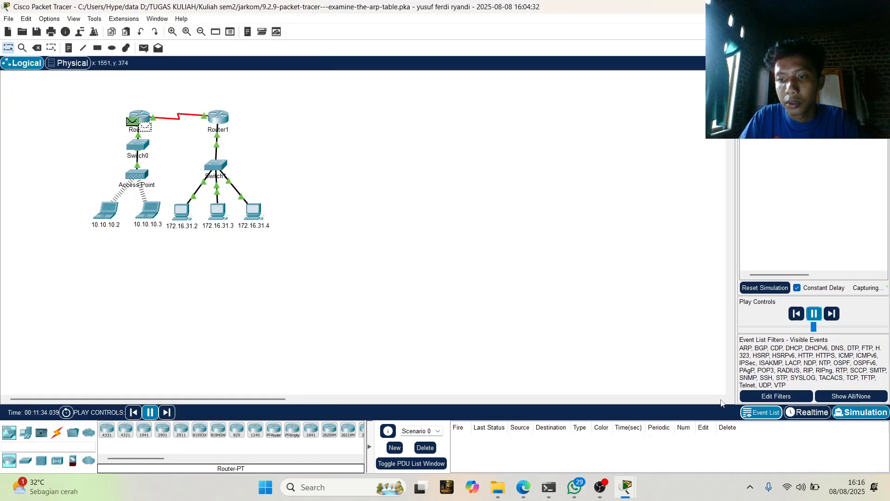
# Complete and run ping 172.16.31.3 at the 172.16.31.2 prompt, and move its window aside to uncover the topology.
pyautogui.moveTo(621, 492)
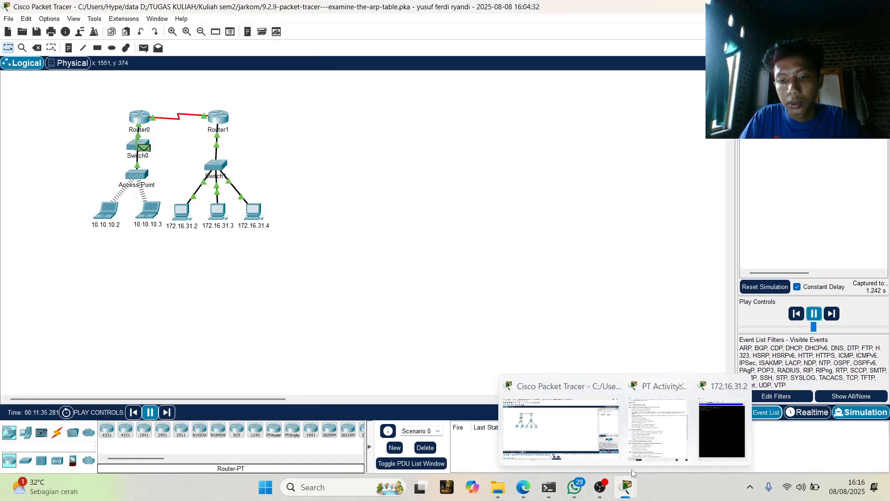
pyautogui.click(709, 426)
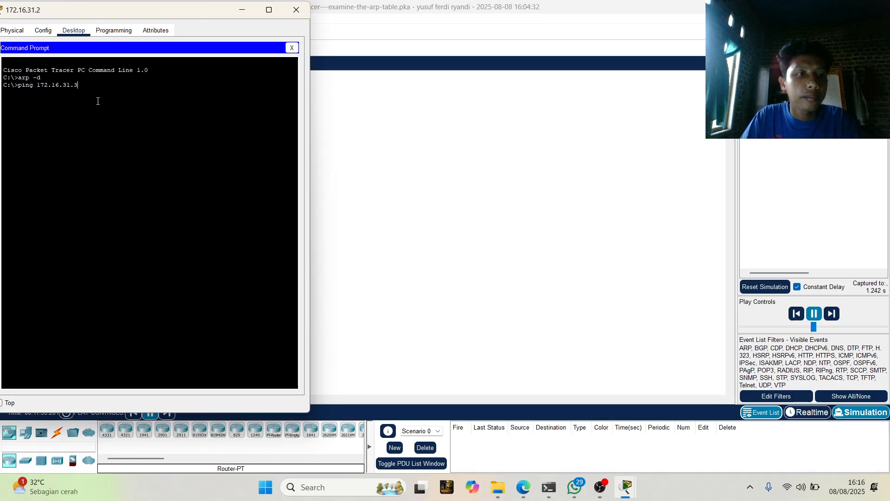
pyautogui.press('Return')
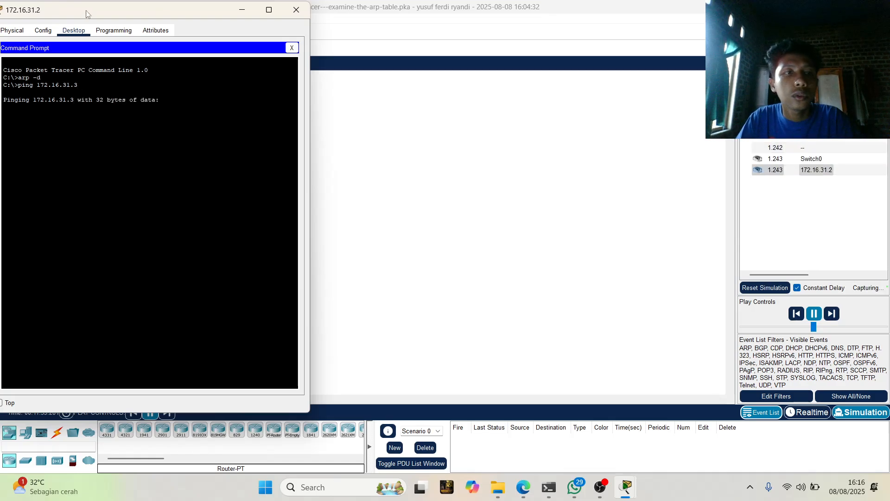
pyautogui.moveTo(127, 8); pyautogui.dragTo(343, 1)
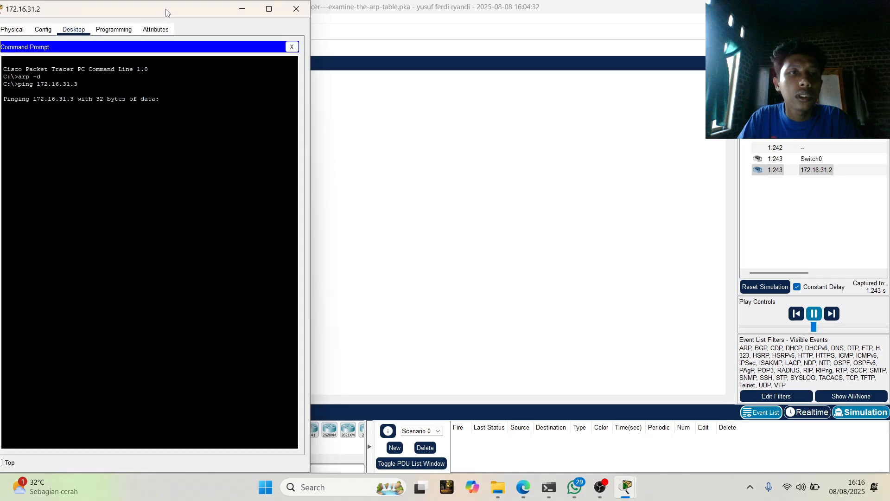
pyautogui.moveTo(165, 9); pyautogui.dragTo(525, 48)
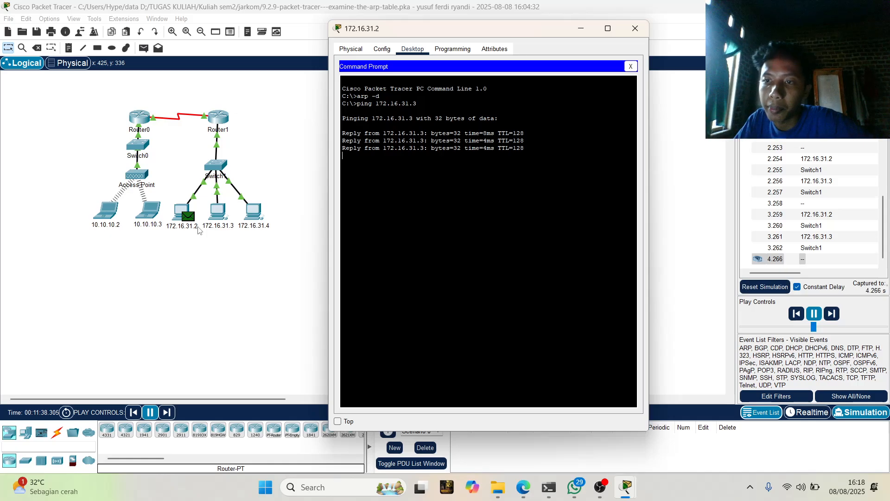
# Review the captured simulation events for the ping to 172.16.31.3 and pause the simulation playback.
pyautogui.scroll(5, 791, 178)
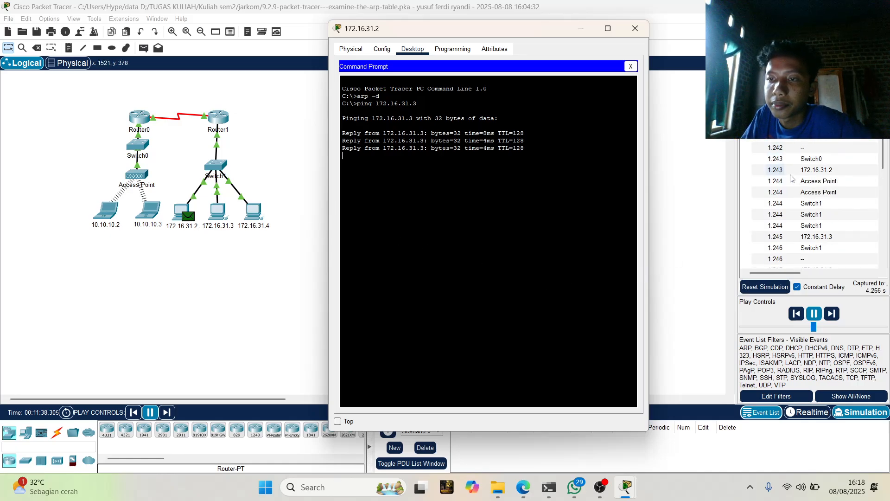
pyautogui.scroll(-4, 791, 178)
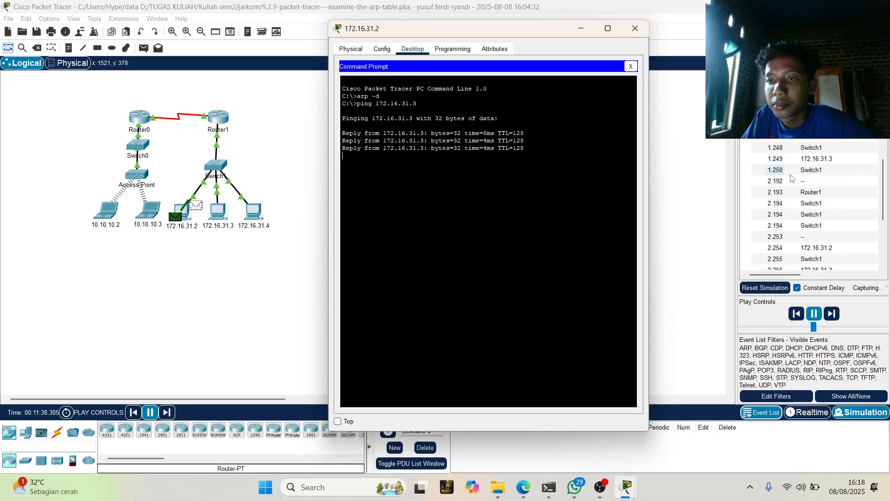
pyautogui.scroll(3, 791, 178)
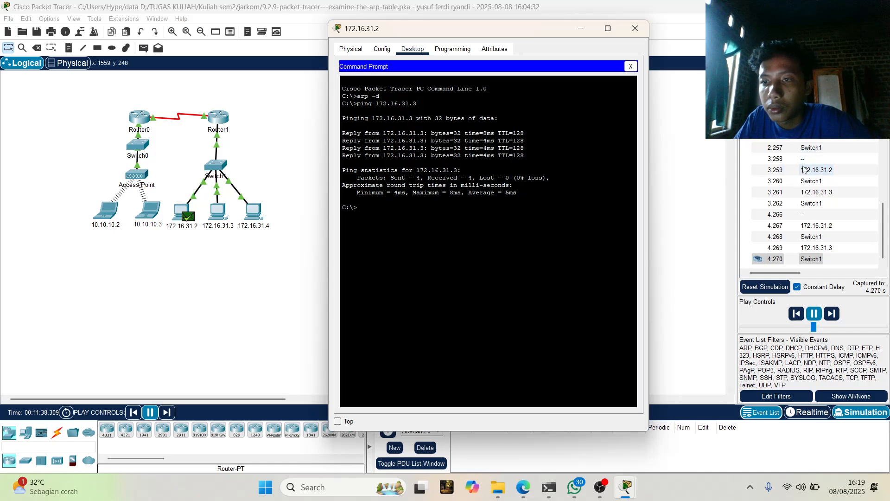
pyautogui.scroll(10, 794, 168)
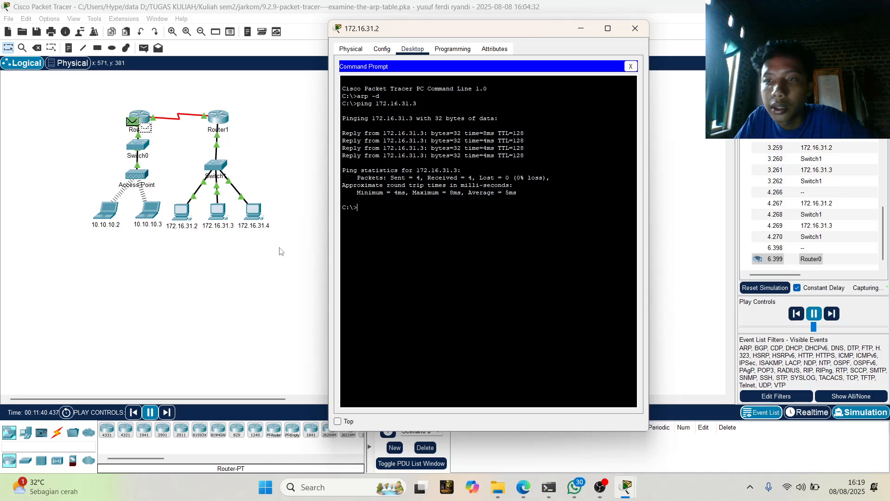
pyautogui.scroll(10, 830, 226)
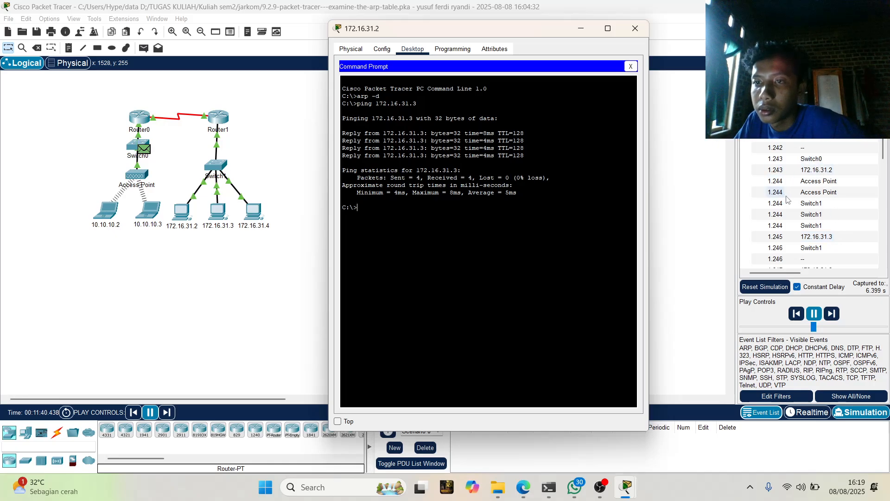
pyautogui.scroll(-10, 798, 204)
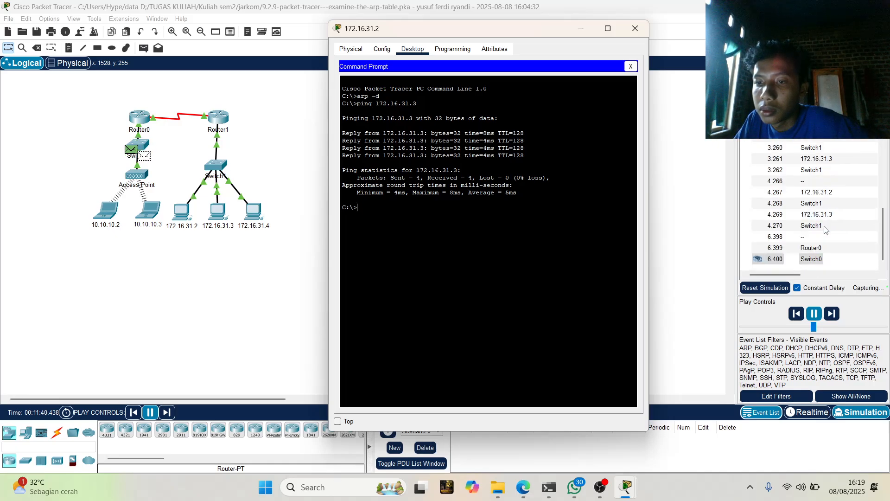
pyautogui.scroll(10, 825, 228)
pyautogui.click(814, 313)
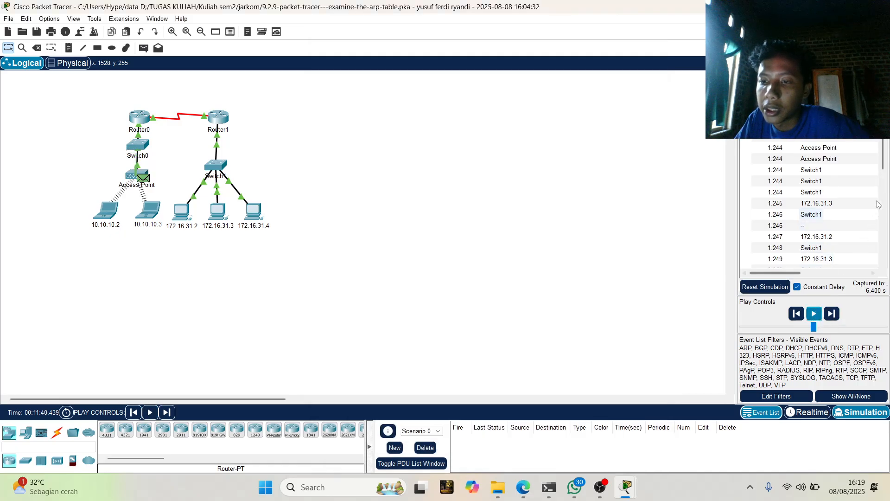
# Examine the paused event list from its first to its last entry, tracing the packets between 172.16.31.2, Switch1 and 172.16.31.3.
pyautogui.moveTo(885, 160); pyautogui.dragTo(886, 141)
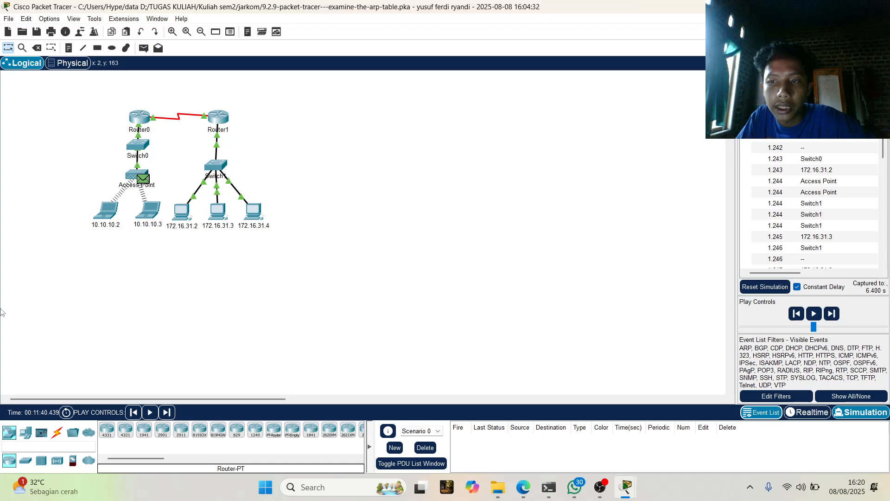
pyautogui.scroll(-1, 841, 169)
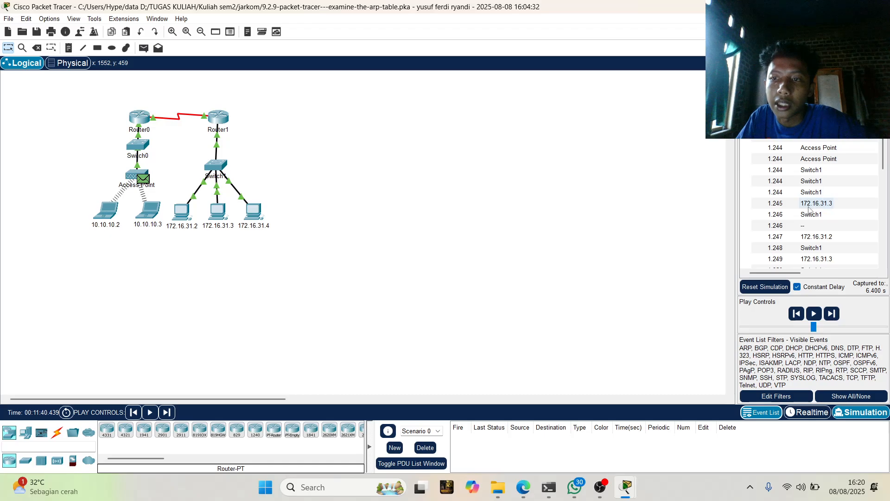
pyautogui.scroll(-1, 812, 194)
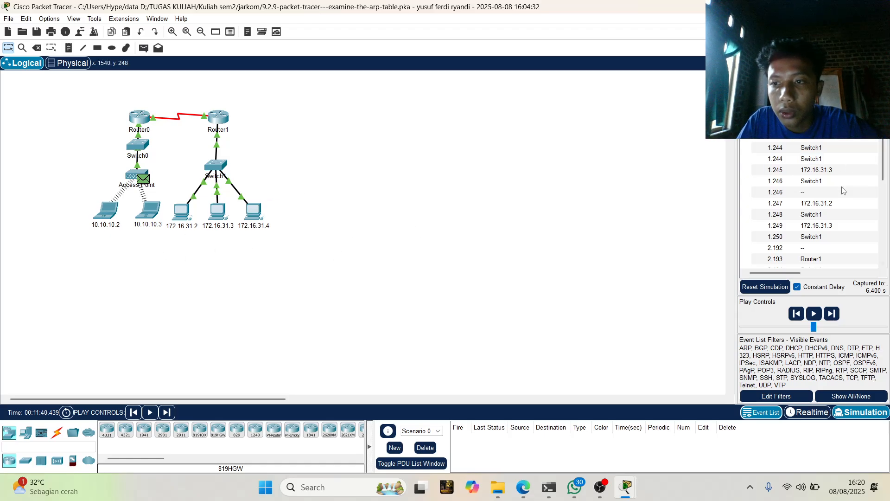
pyautogui.scroll(-3, 843, 190)
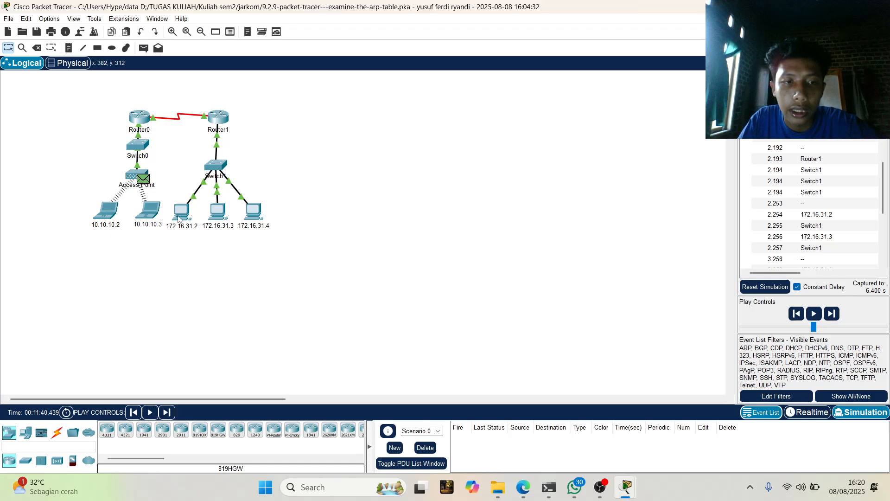
pyautogui.scroll(-4, 815, 202)
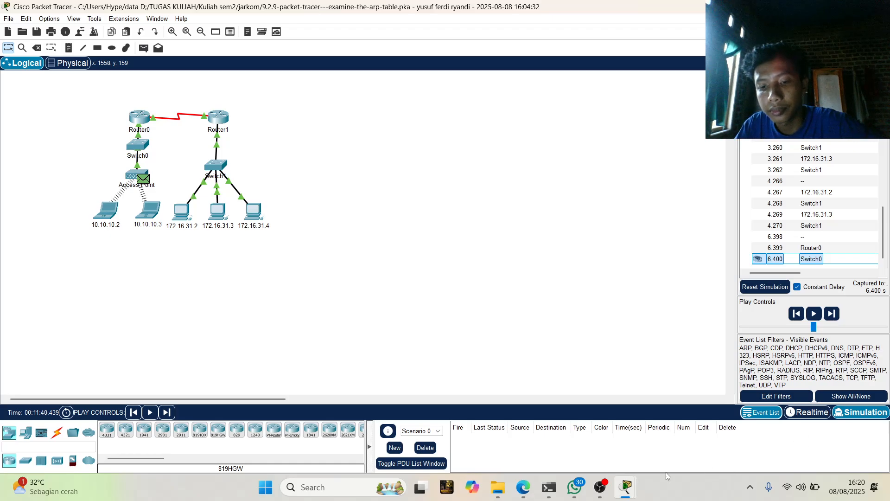
# Following Part 2 of the activity instructions, run ping 172.16.31.4 from 172.16.31.2 and resume the simulation playback.
pyautogui.moveTo(616, 487)
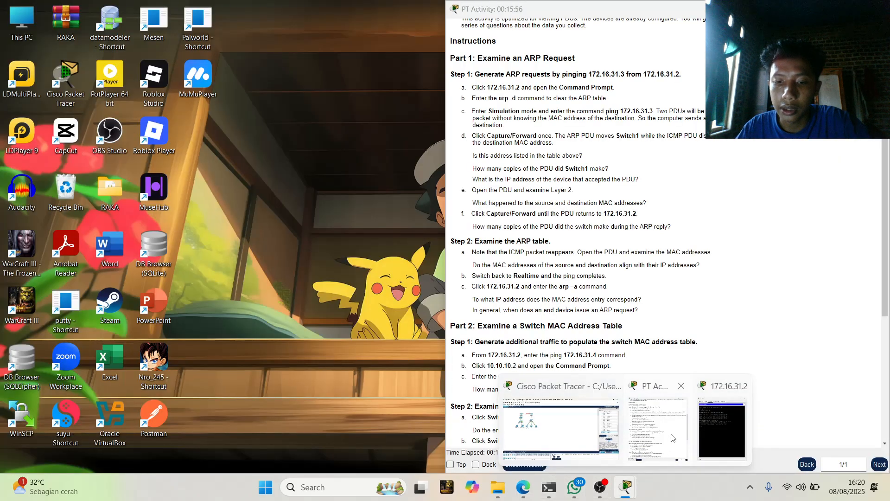
pyautogui.click(674, 438)
pyautogui.scroll(-1, 611, 285)
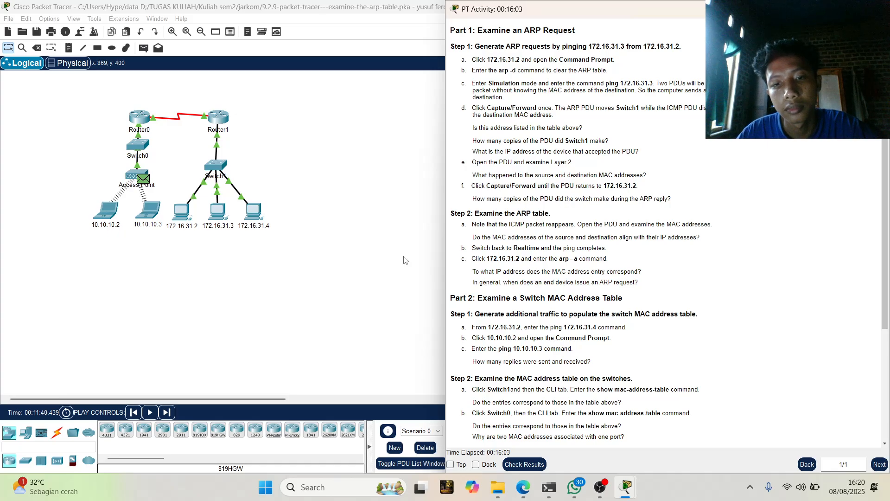
pyautogui.click(185, 215)
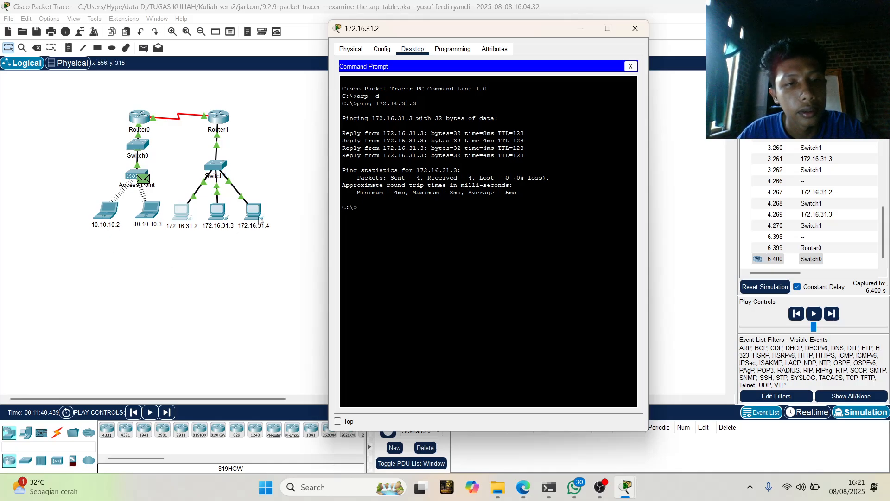
pyautogui.press('Up')
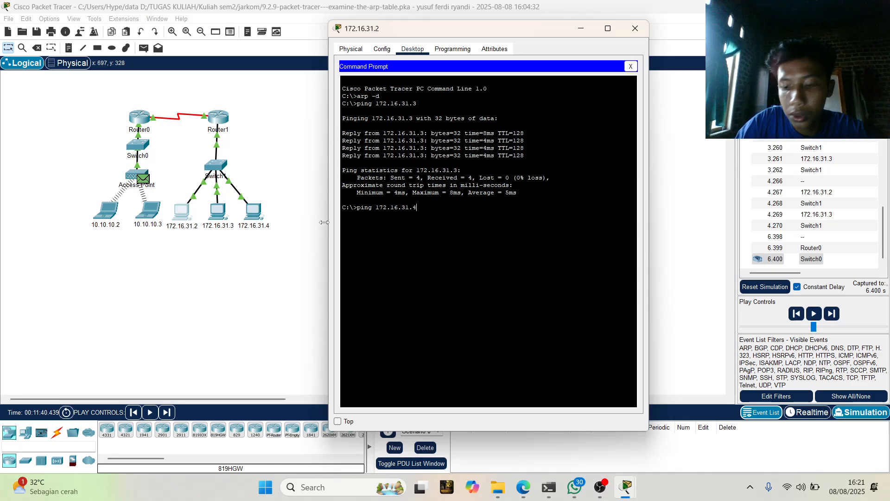
pyautogui.press('Return')
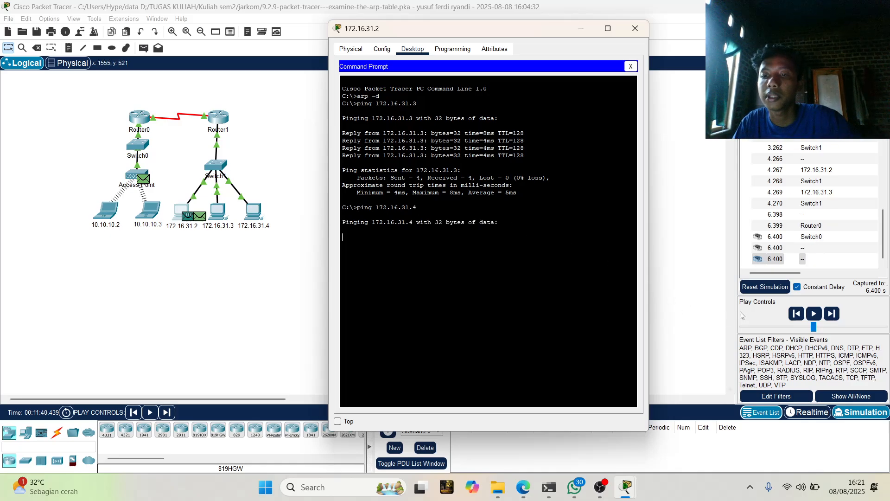
pyautogui.click(813, 314)
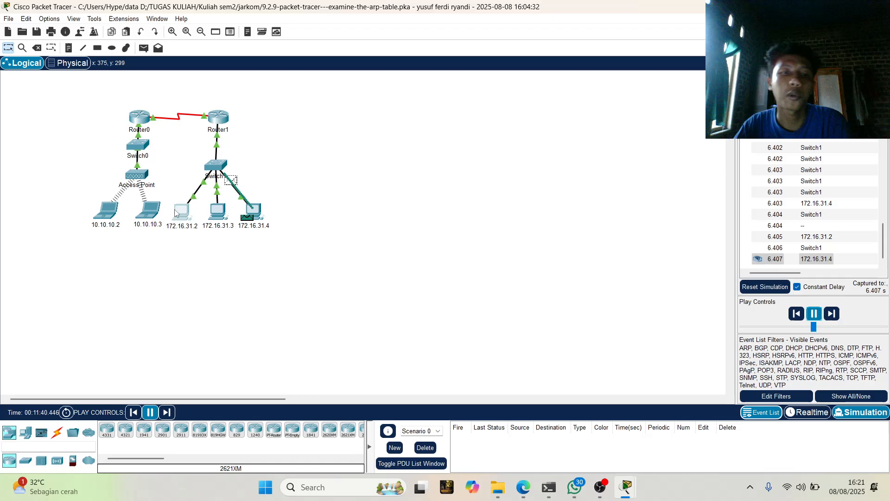
# Run ping 10.10.10.3 from the Command Prompt of laptop 10.10.10.2, and close its window after the first reply.
pyautogui.moveTo(175, 212)
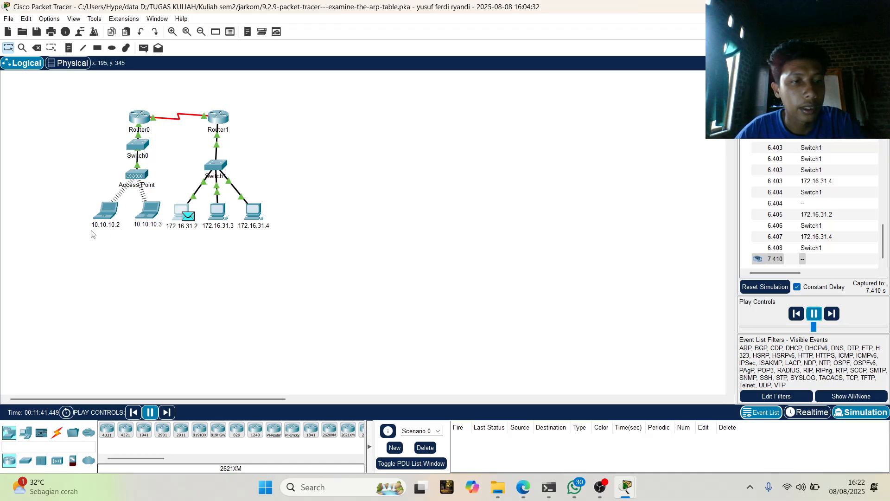
pyautogui.click(112, 215)
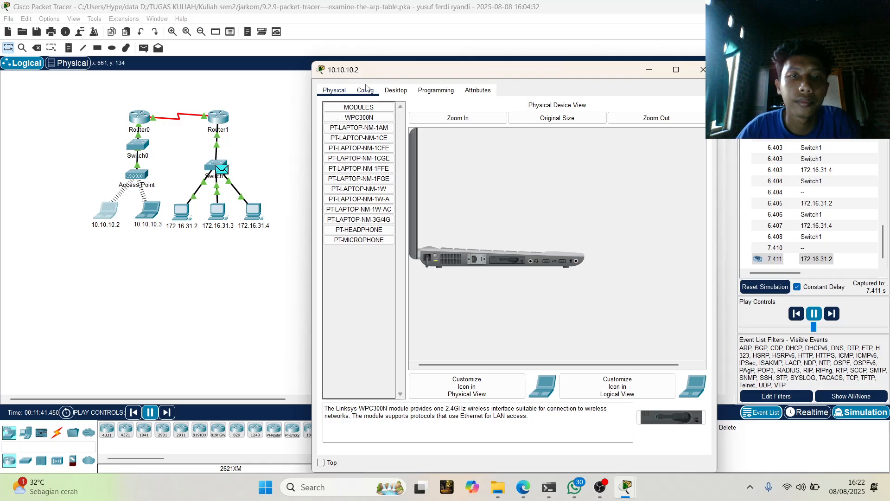
pyautogui.click(395, 91)
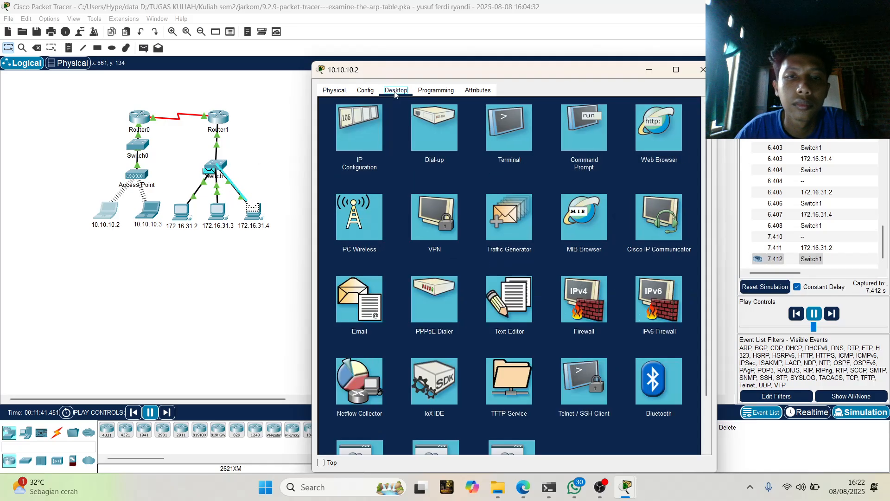
pyautogui.click(572, 135)
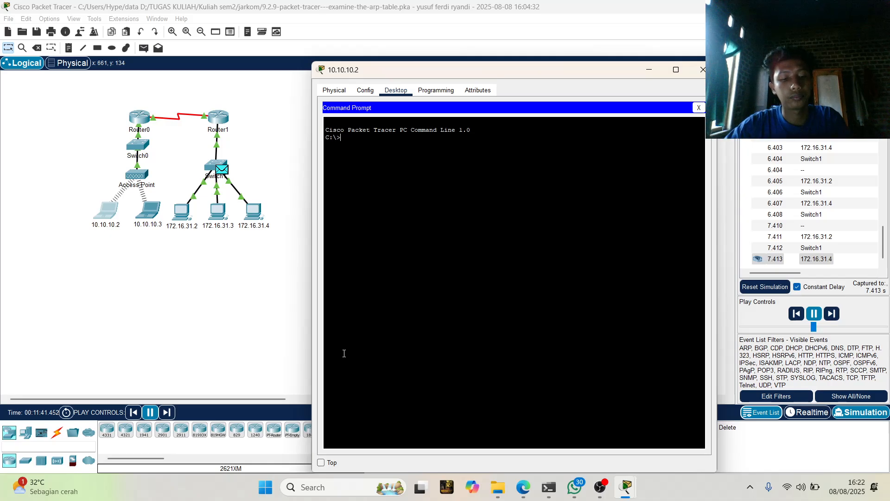
pyautogui.write('.1')
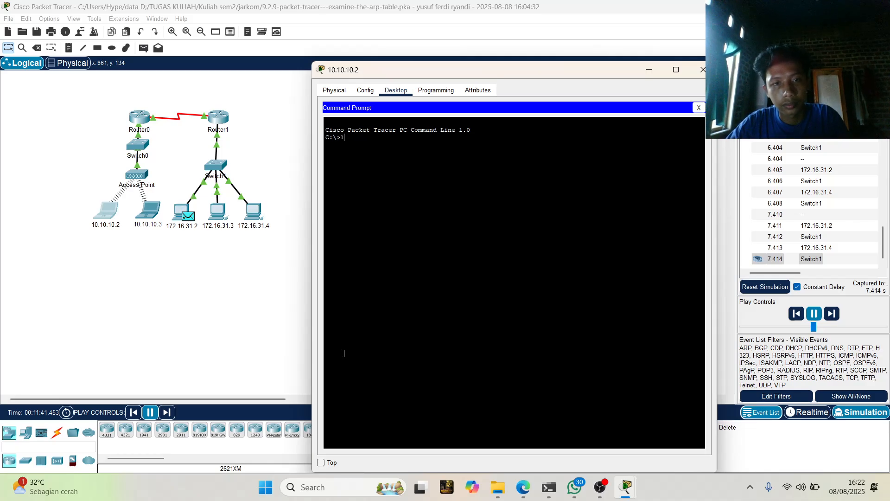
pyautogui.write('ing 10.10.10')
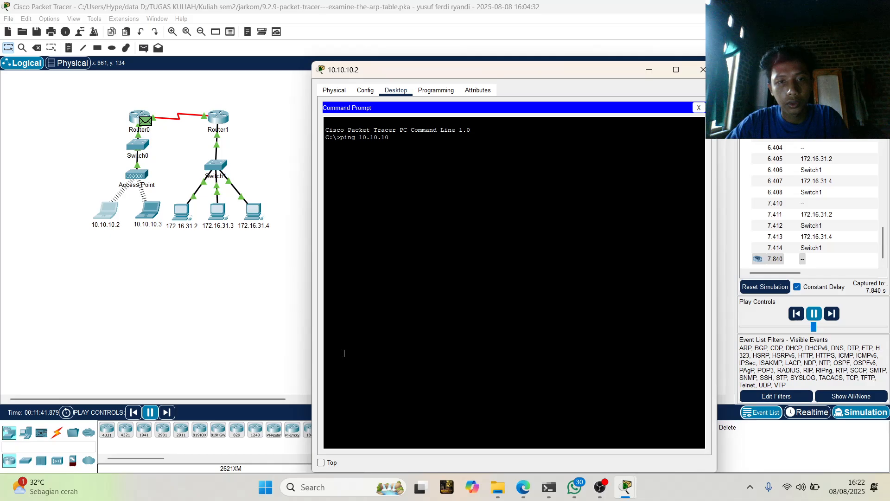
pyautogui.write('.3')
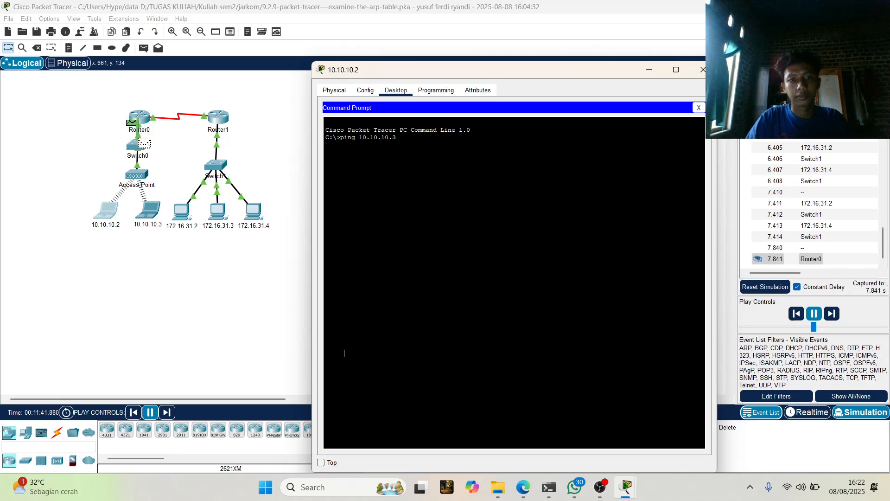
pyautogui.press('Return')
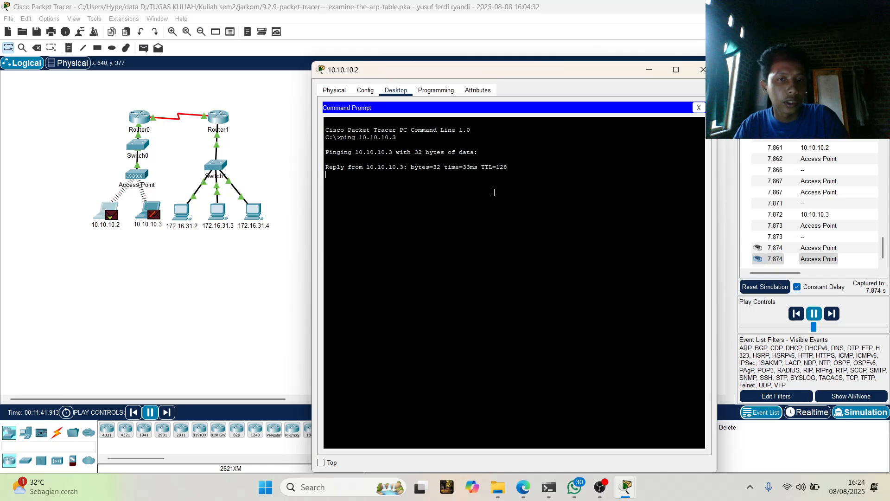
pyautogui.click(706, 70)
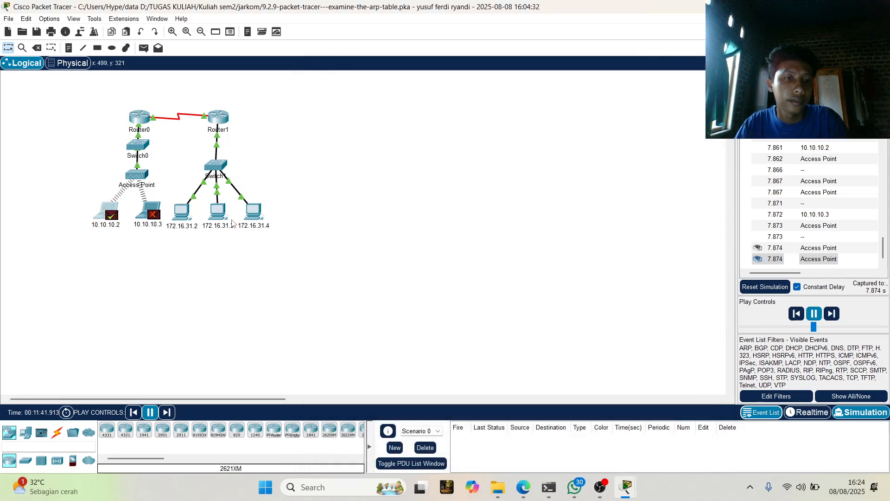
# Interrupt the running ping at the 172.16.31.2 prompt, and ping 10.10.10.1 from there, stopping it after the first reply.
pyautogui.click(179, 220)
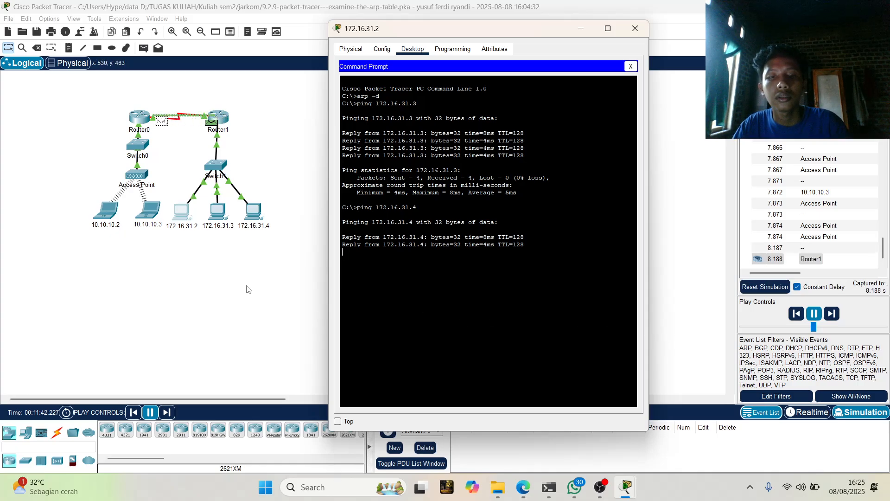
pyautogui.hotkey('ctrl', 'c')
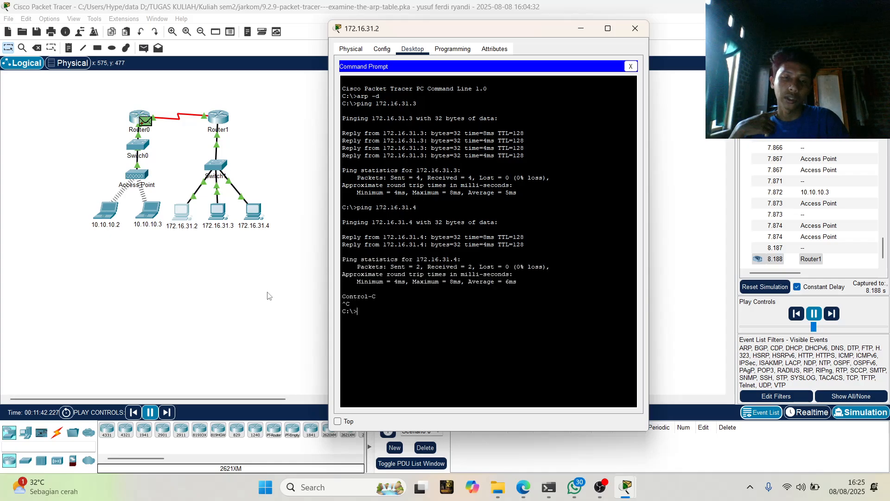
pyautogui.press('Up')
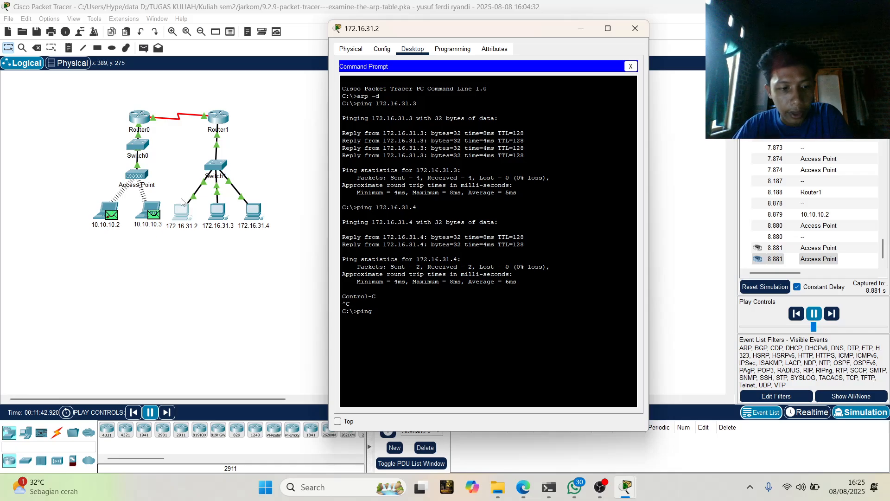
pyautogui.write('10.10.10.1')
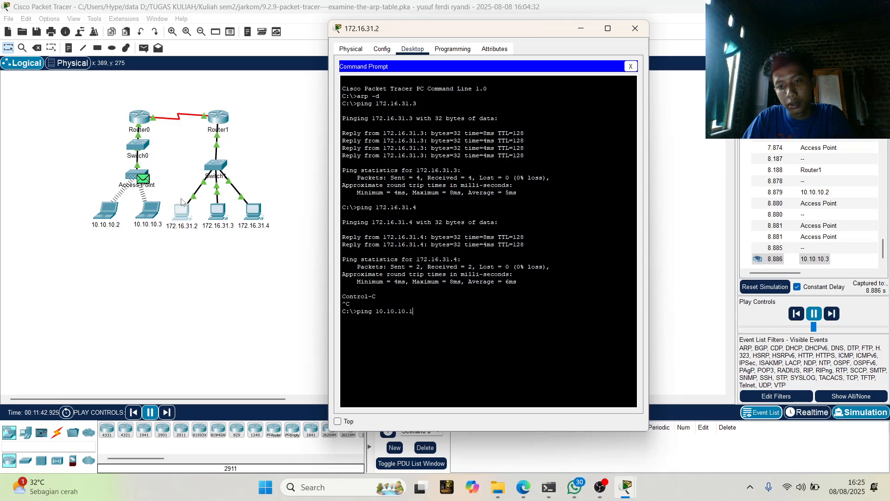
pyautogui.press('Return')
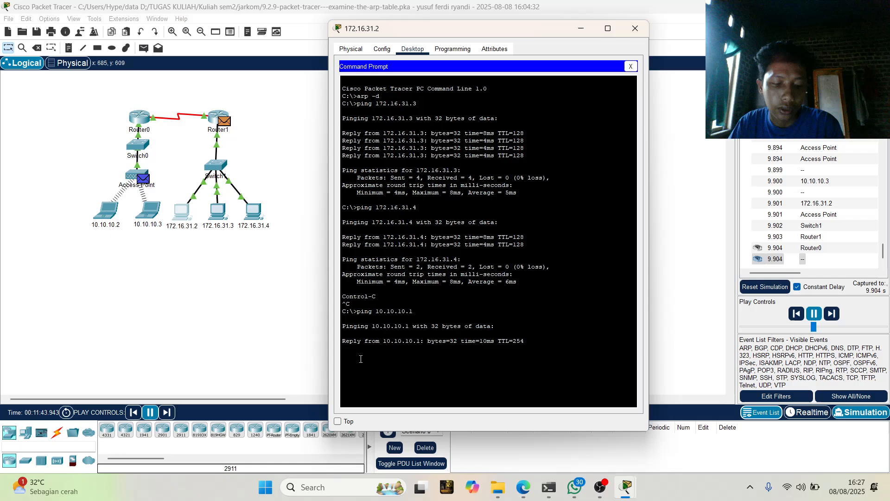
pyautogui.hotkey('ctrl', 'c')
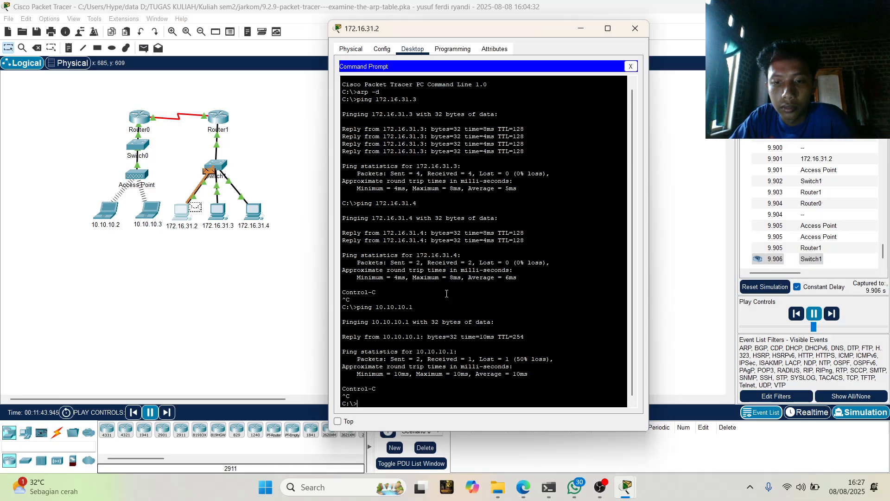
pyautogui.click(636, 28)
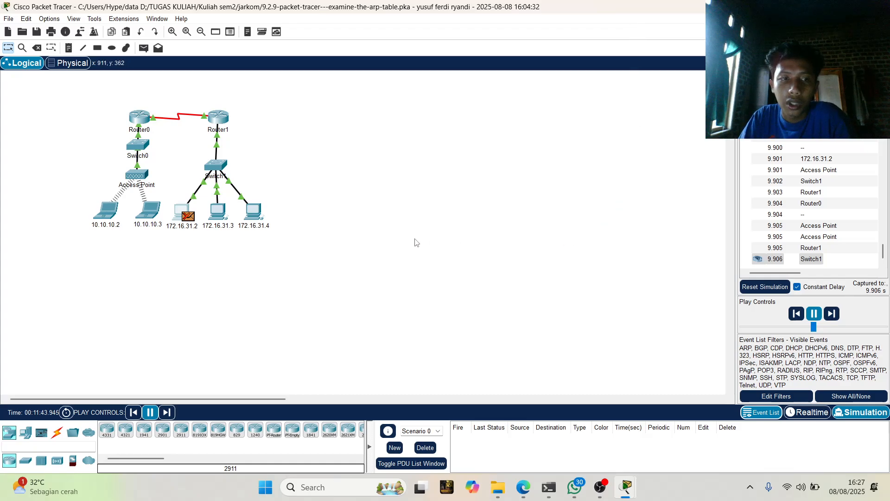
# Examine the PDU information at Router1 down through its outbound OSI layers.
pyautogui.click(223, 122)
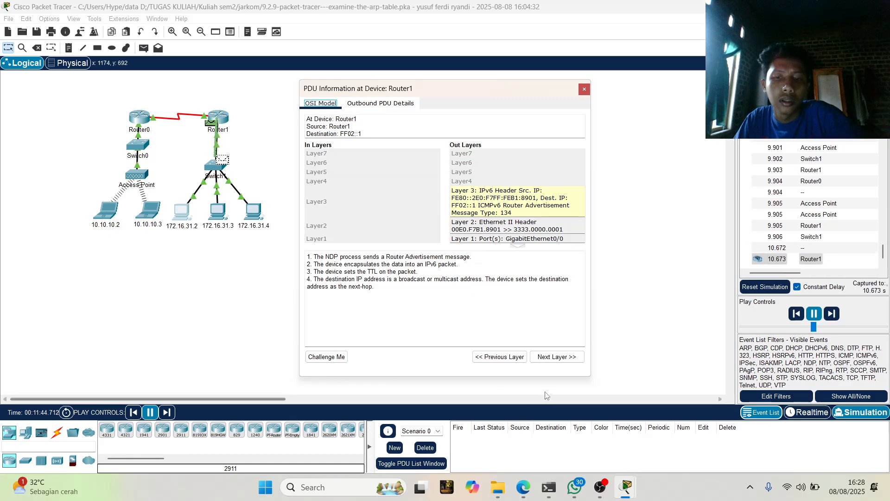
pyautogui.click(557, 357)
pyautogui.click(557, 357)
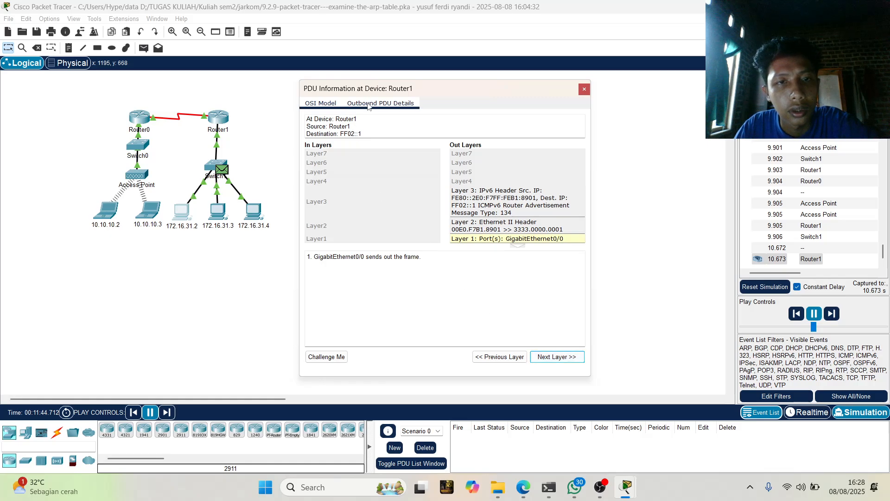
pyautogui.click(412, 102)
pyautogui.click(584, 89)
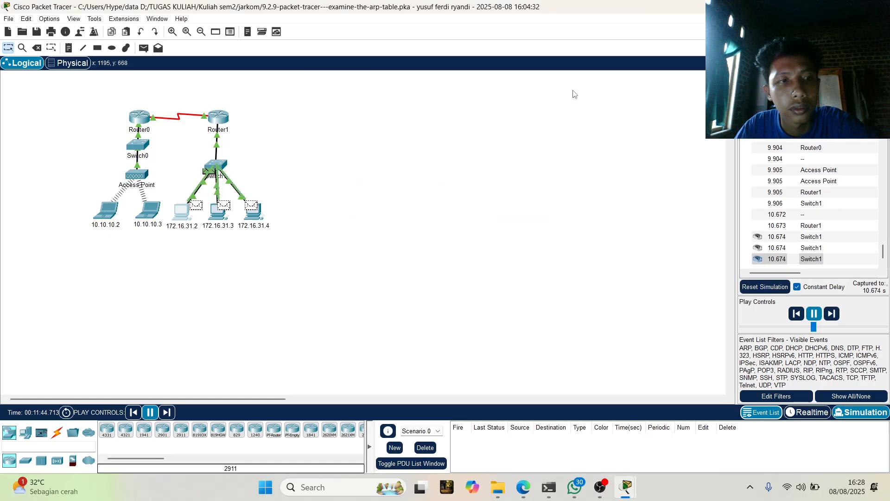
# Open Router0's IOS command line and bring up its user prompt.
pyautogui.click(141, 122)
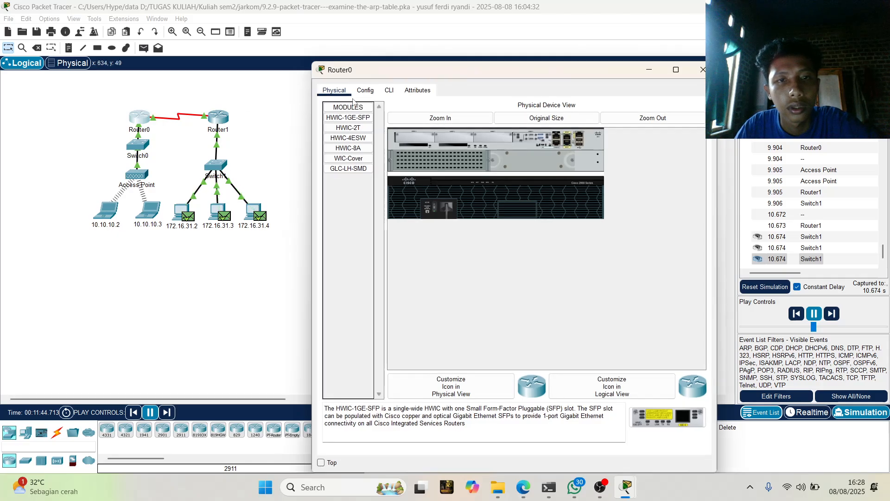
pyautogui.click(389, 93)
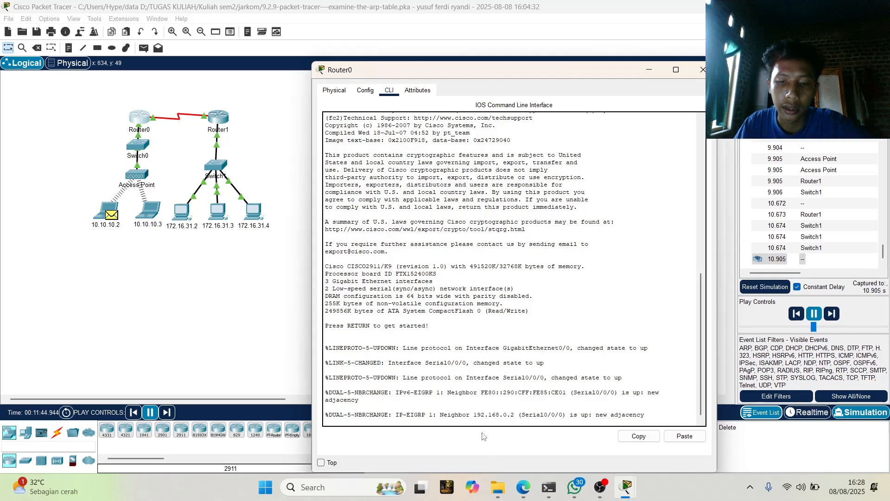
pyautogui.press('Return')
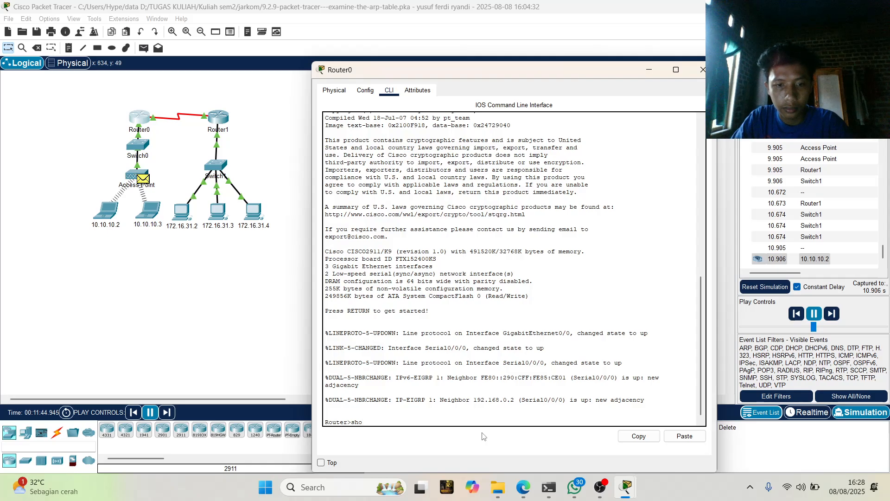
pyautogui.write('sho')
pyautogui.press('Tab')
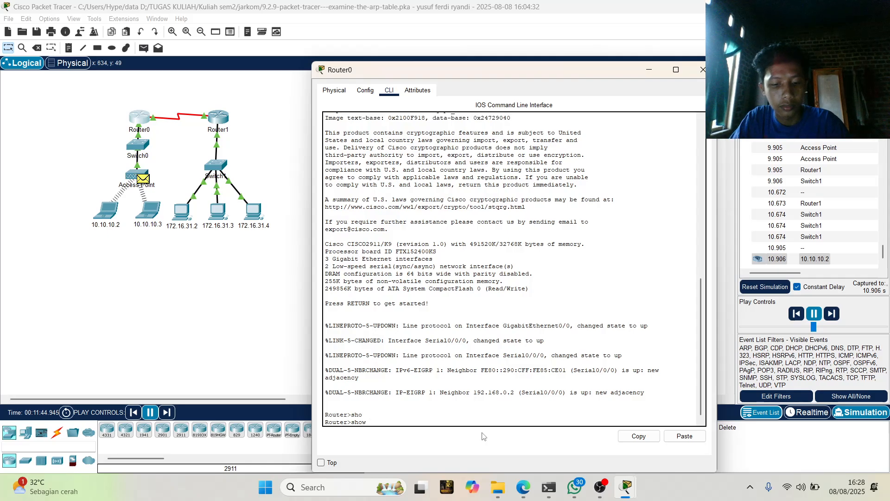
pyautogui.write('ma')
pyautogui.press('Tab')
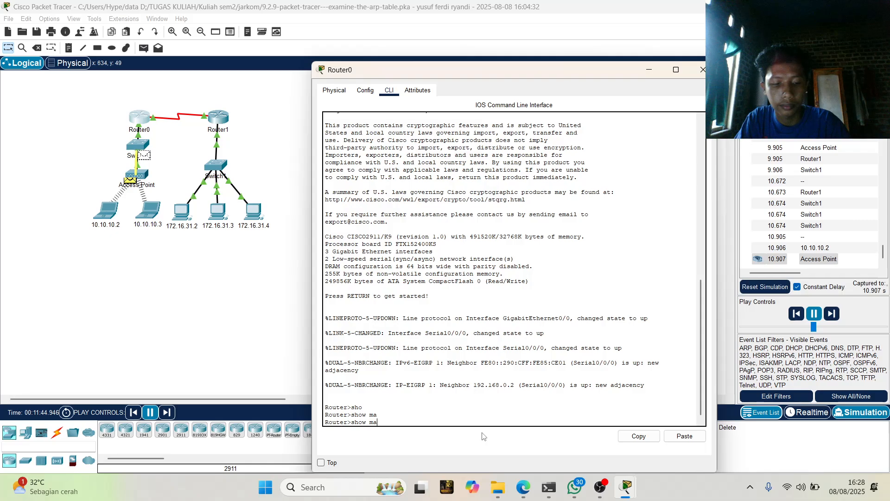
pyautogui.press('Tab')
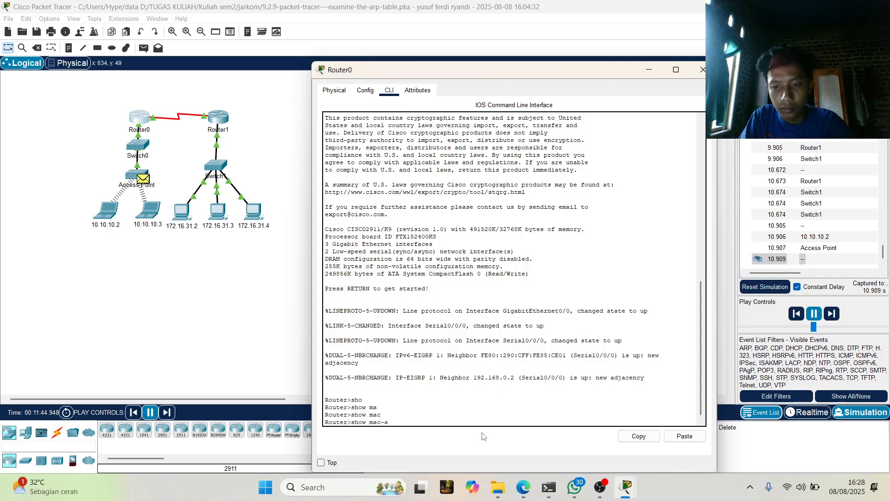
pyautogui.press('Tab')
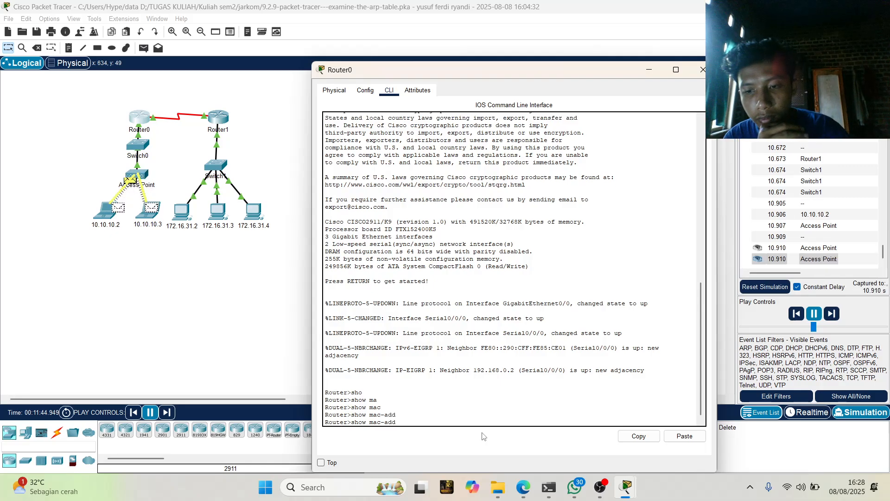
pyautogui.press('BackSpace')
pyautogui.press('BackSpace')
pyautogui.press('BackSpace')
pyautogui.press('BackSpace')
pyautogui.press('BackSpace')
pyautogui.press('BackSpace')
pyautogui.press('BackSpace')
pyautogui.press('BackSpace')
pyautogui.press('BackSpace')
pyautogui.press('BackSpace')
pyautogui.press('BackSpace')
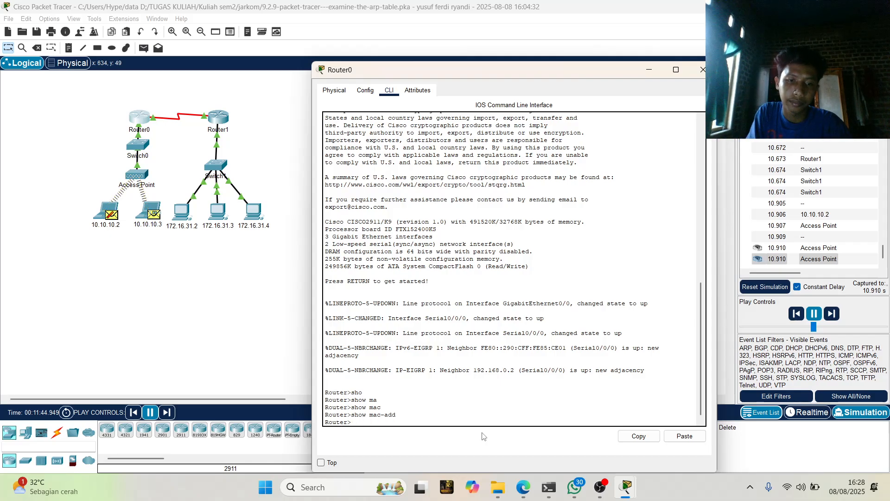
# Try to enter privileged mode at Router0's prompt with the enable command.
pyautogui.write('enab')
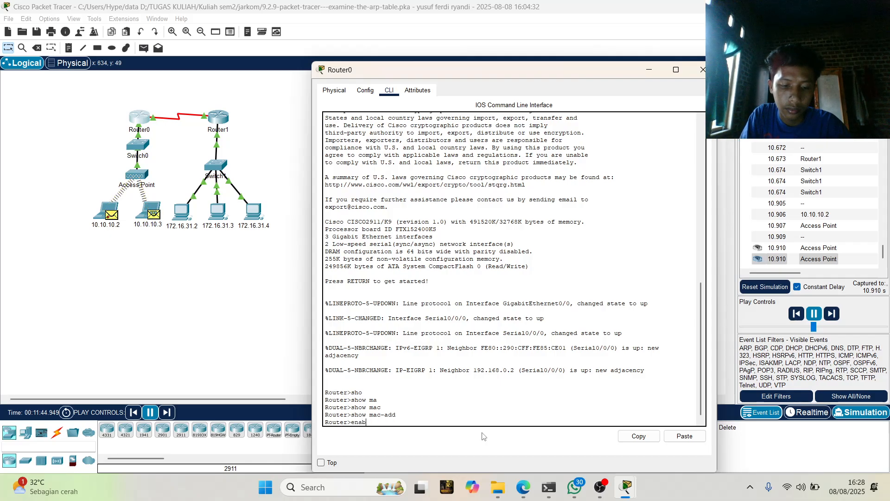
pyautogui.write('lel')
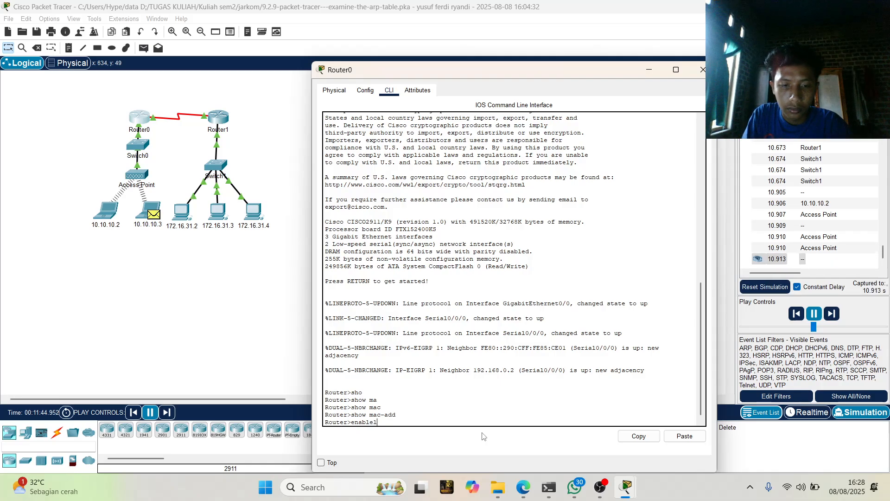
pyautogui.press('Return')
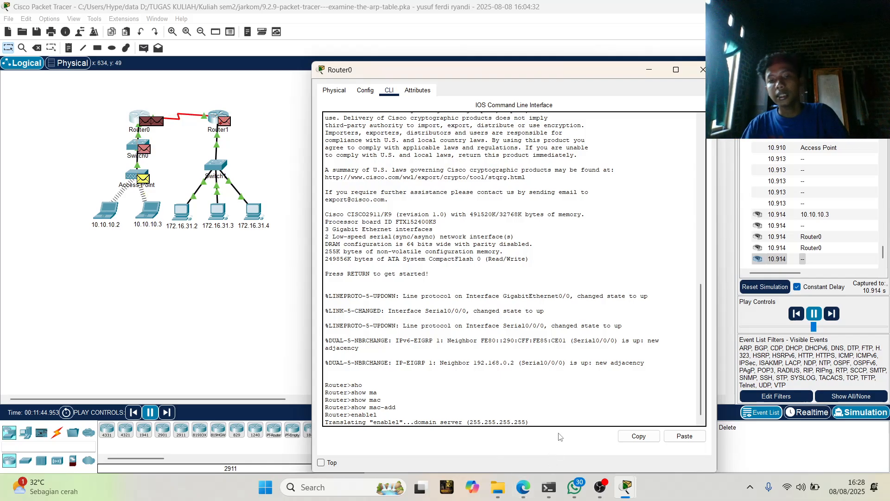
pyautogui.tripleClick(544, 420)
pyautogui.click(543, 421)
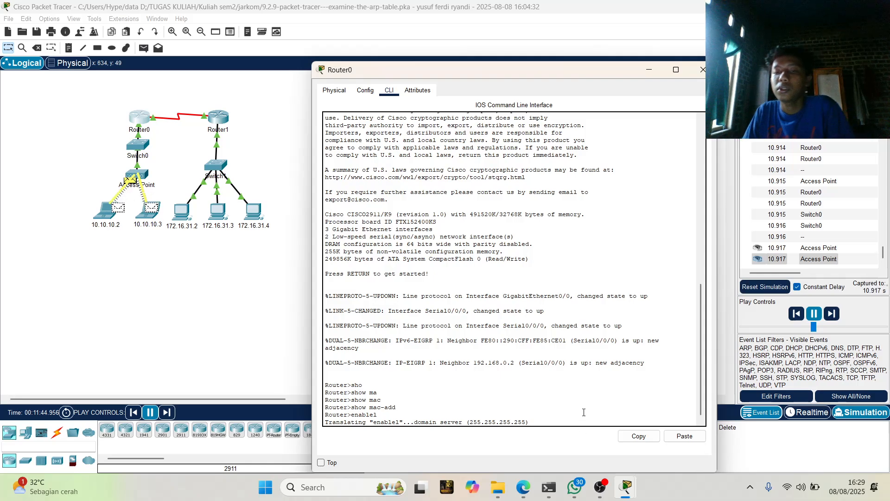
pyautogui.click(565, 416)
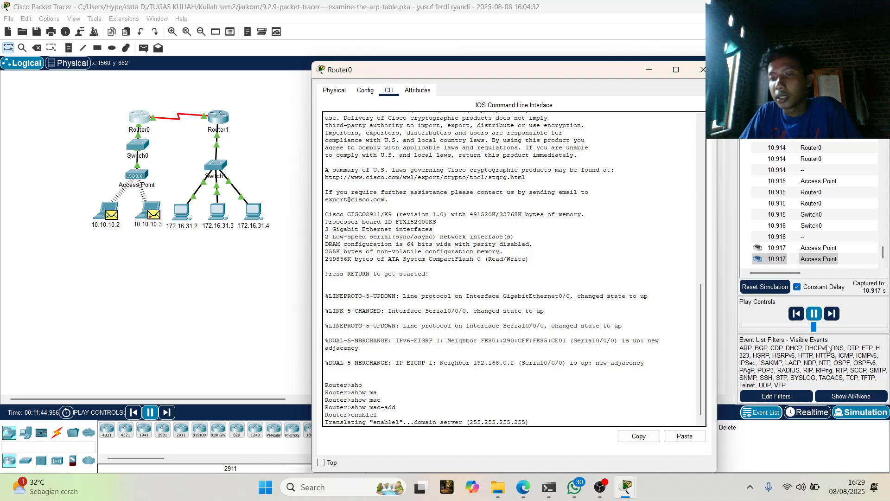
# Pause the simulation playback and resume it.
pyautogui.click(816, 317)
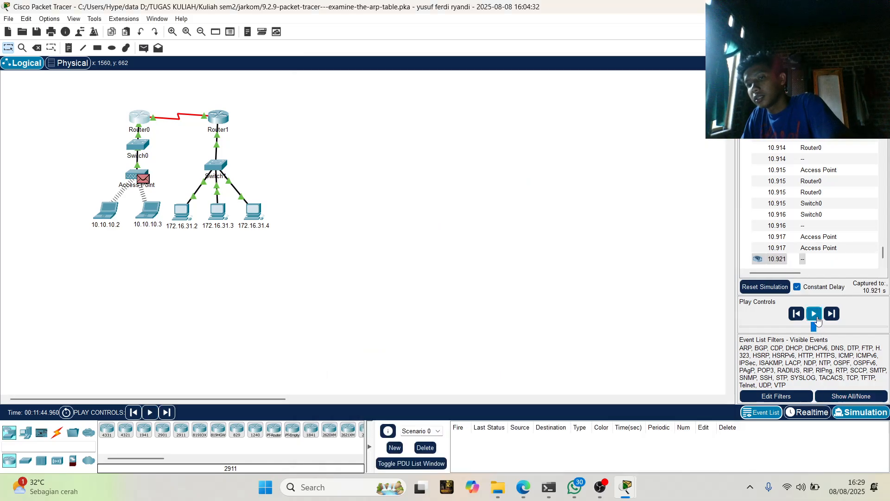
pyautogui.click(815, 316)
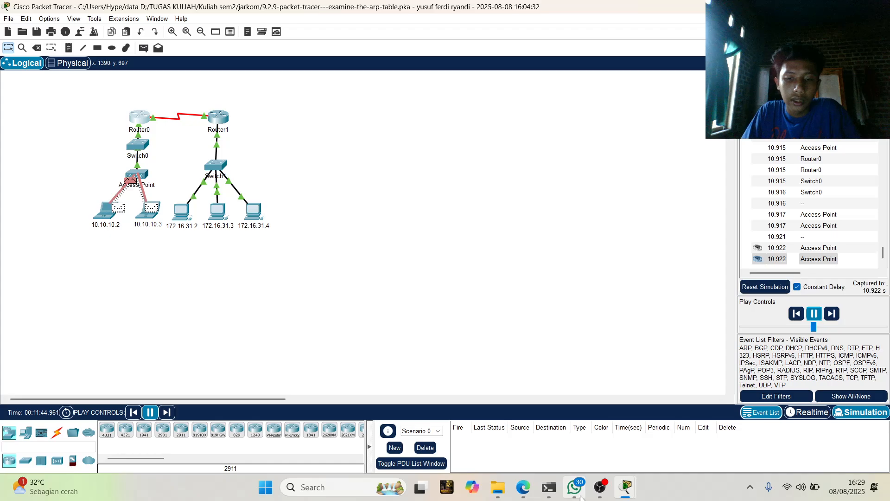
pyautogui.moveTo(582, 497)
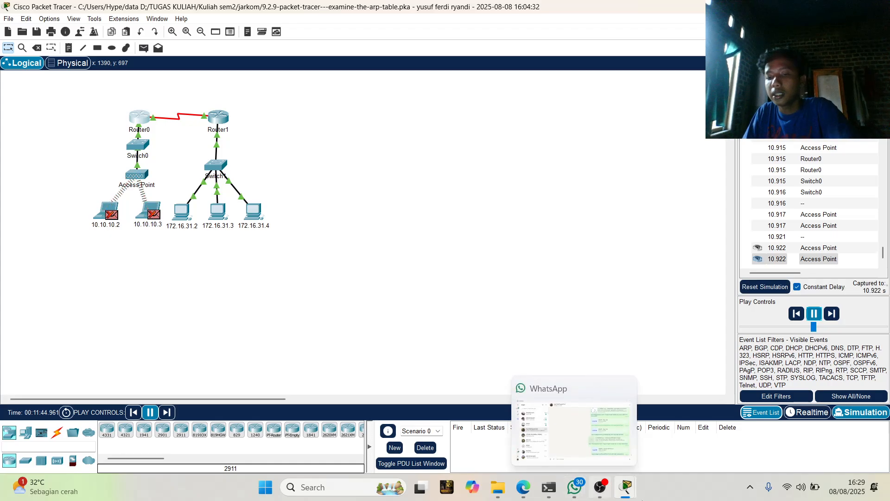
# Close Router0's window, reopen its IOS command line to review the pending enable output, and close it again.
pyautogui.moveTo(622, 485)
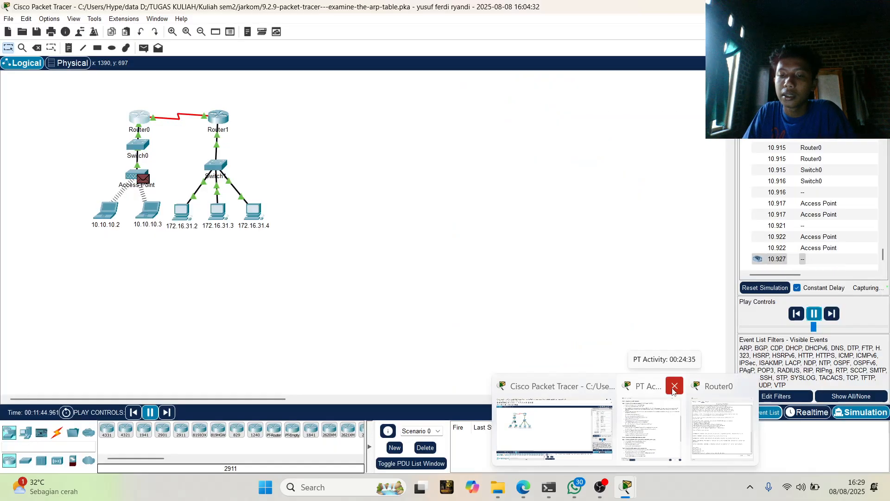
pyautogui.click(673, 390)
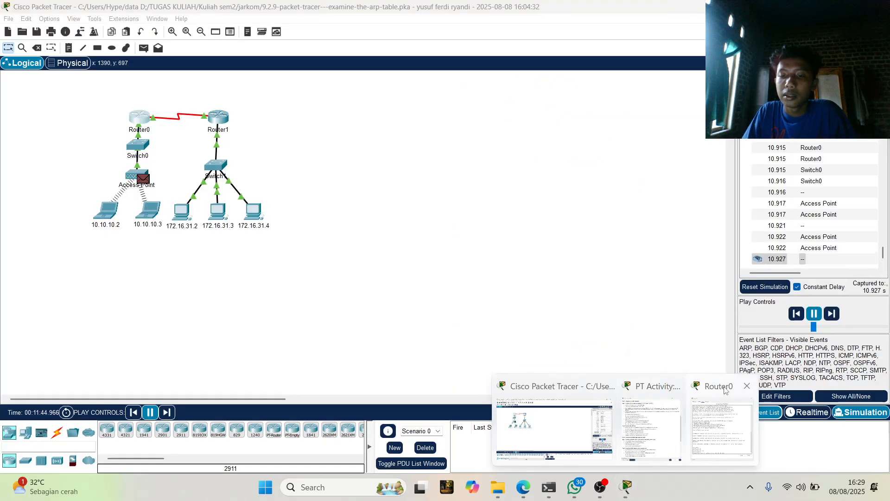
pyautogui.click(745, 387)
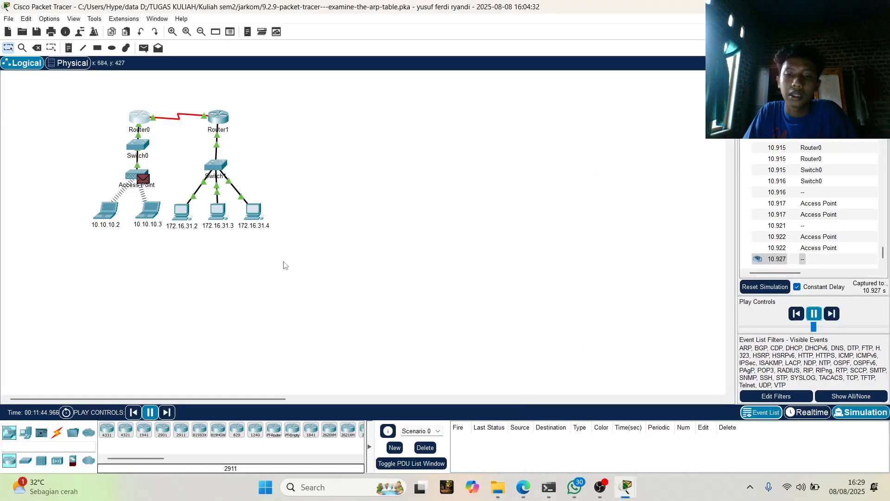
pyautogui.click(138, 123)
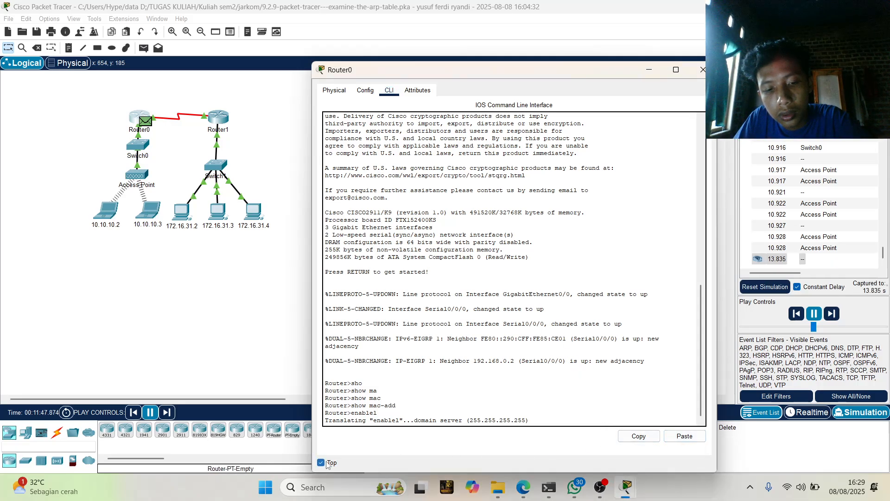
pyautogui.scroll(9, 423, 374)
pyautogui.scroll(9, 423, 375)
pyautogui.scroll(-17, 423, 375)
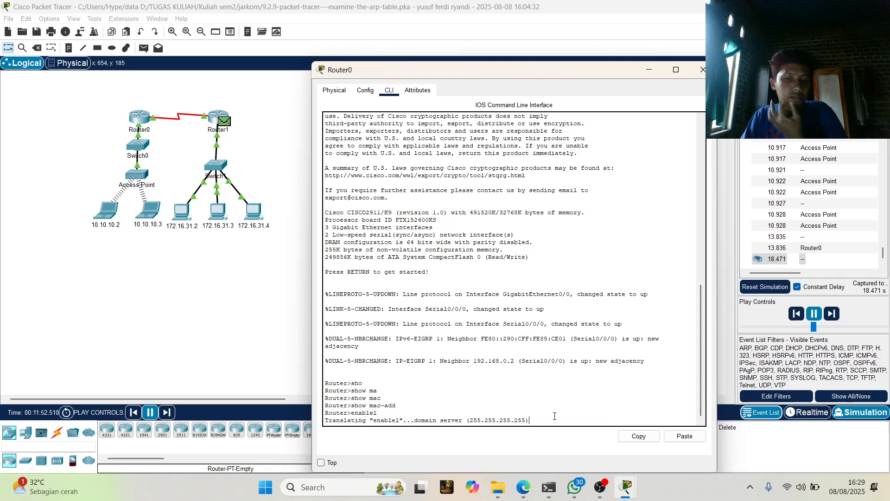
pyautogui.click(539, 378)
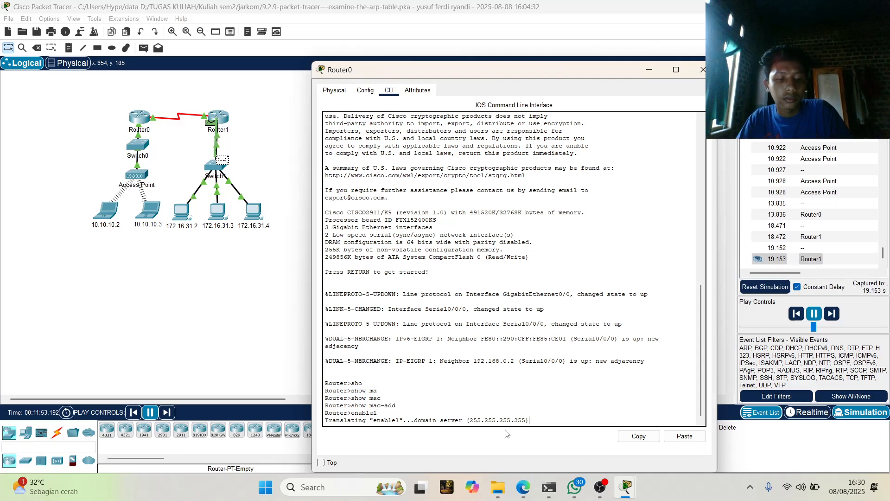
pyautogui.click(701, 70)
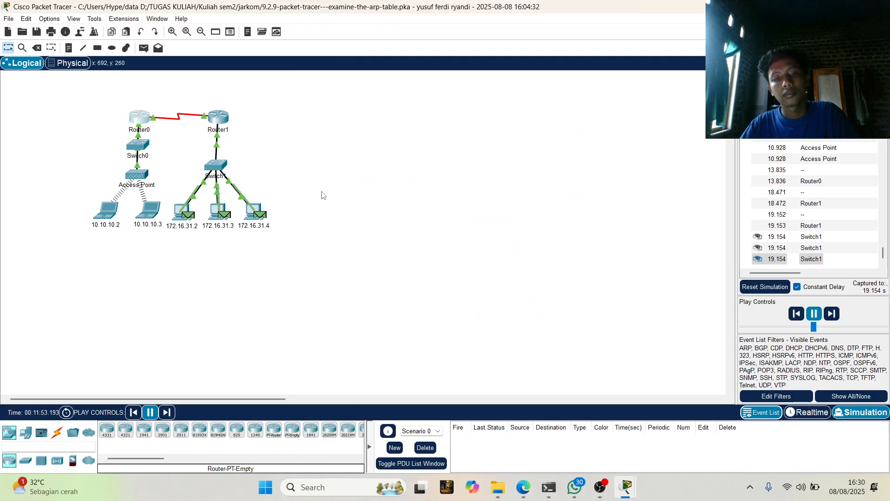
pyautogui.click(143, 118)
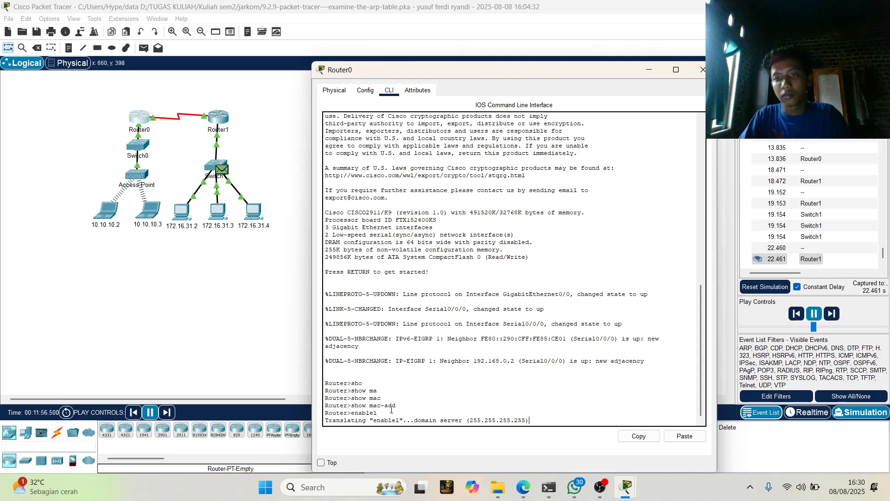
pyautogui.click(702, 69)
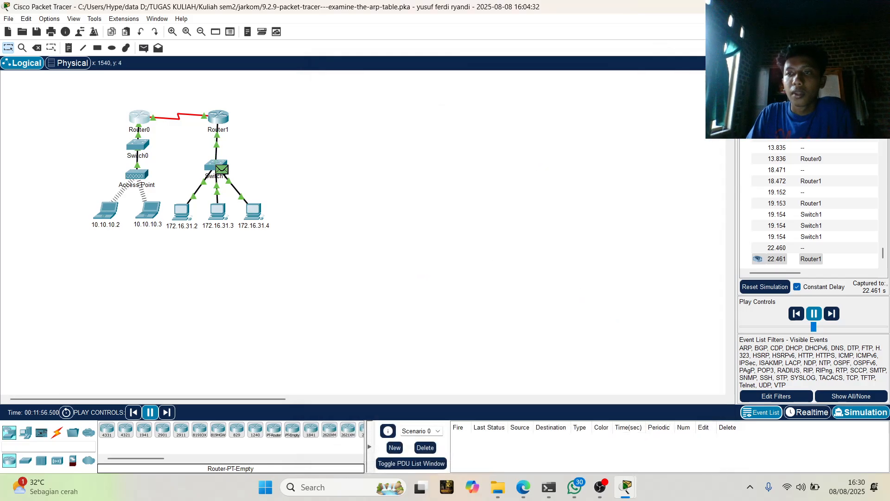
# Restart Packet Tracer with the work saved, reopening 9.2.9-packet-tracer---examine-the-arp-table.pka and dismissing its PT Activity window.
pyautogui.click(879, 7)
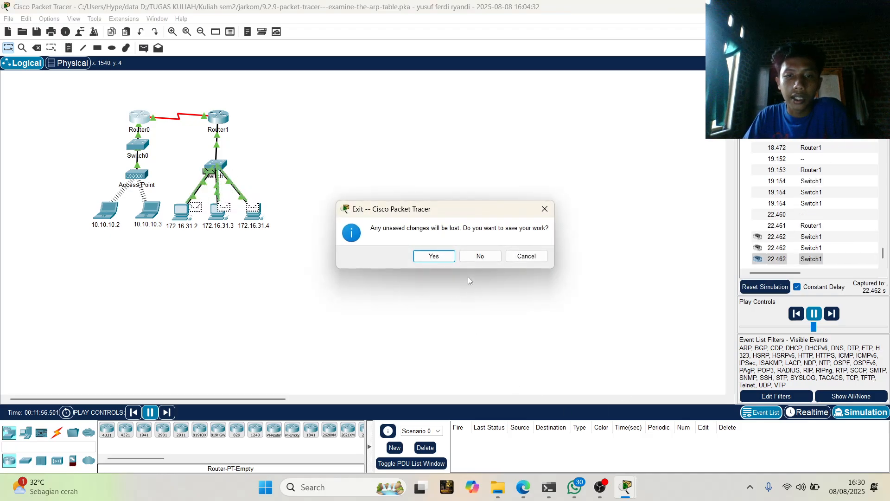
pyautogui.click(434, 256)
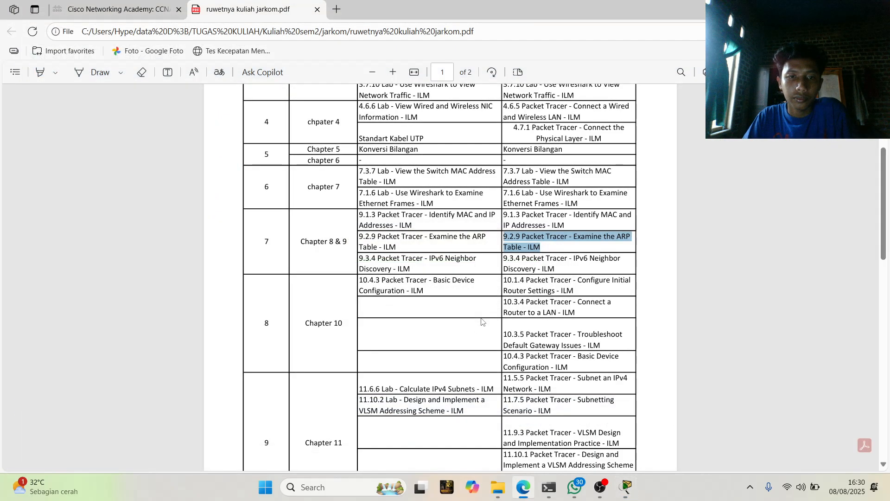
pyautogui.click(501, 496)
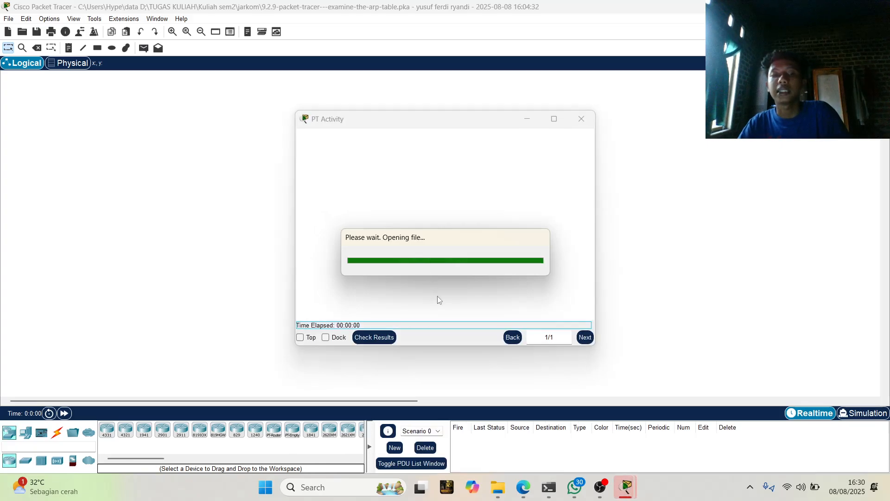
pyautogui.click(576, 118)
# Open Router0's IOS command line and enter privileged mode with the enable command.
pyautogui.doubleClick(140, 114)
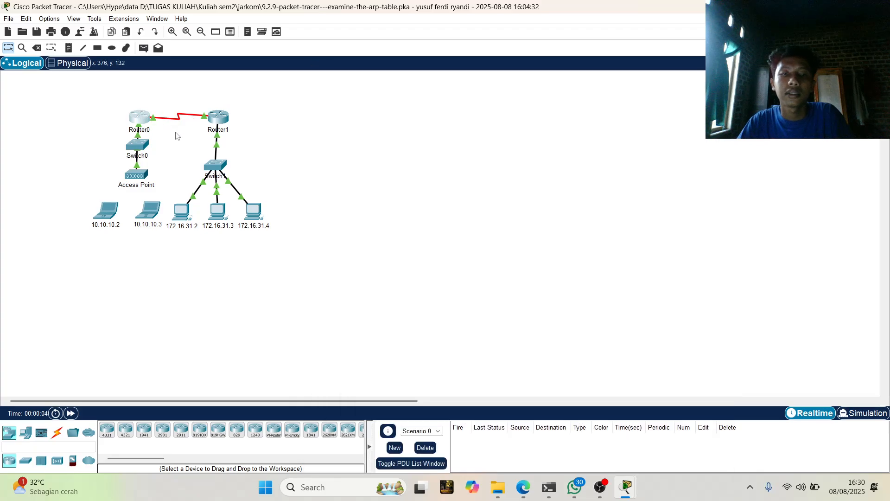
pyautogui.click(140, 118)
pyautogui.click(388, 90)
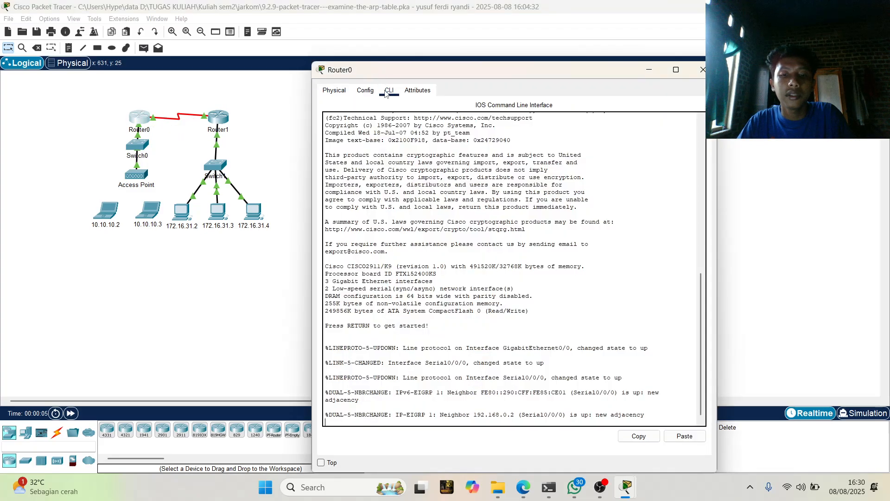
pyautogui.click(575, 365)
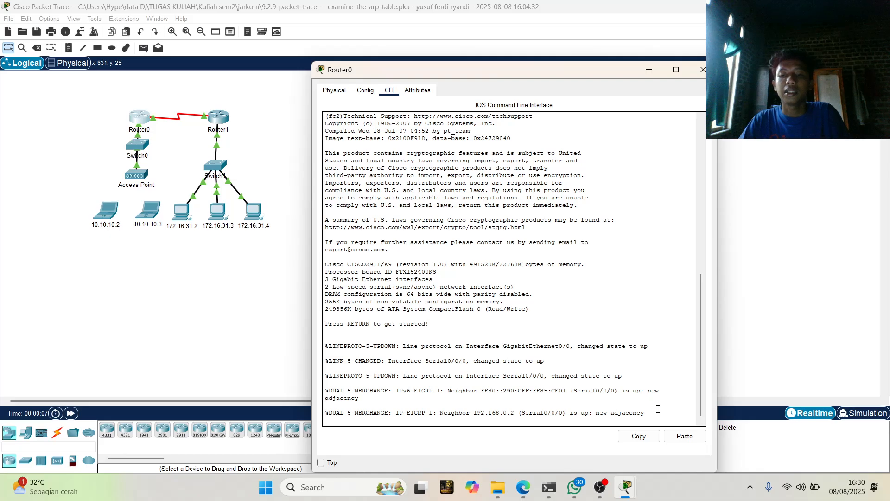
pyautogui.press('Return')
pyautogui.press('Return')
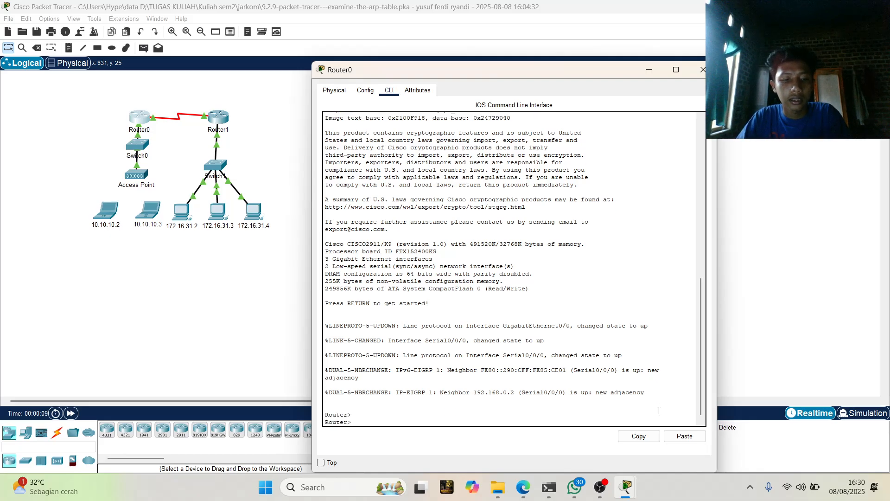
pyautogui.write('ENA')
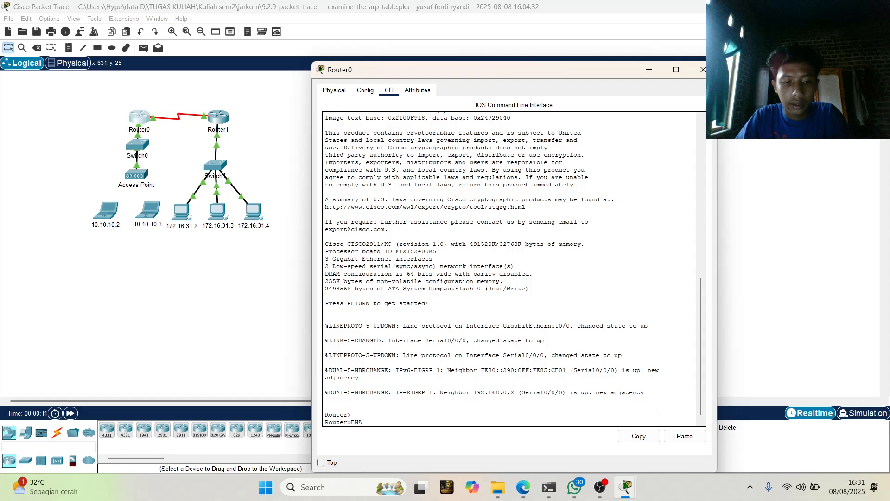
pyautogui.press('Tab')
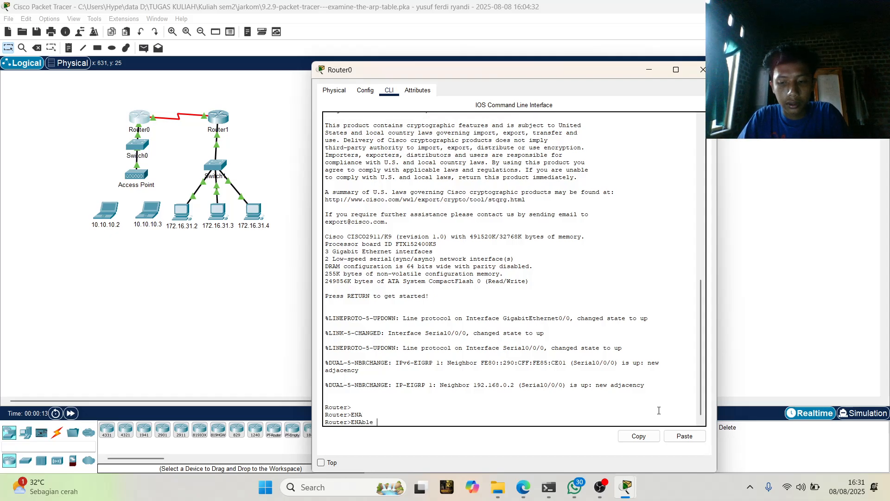
pyautogui.press('Return')
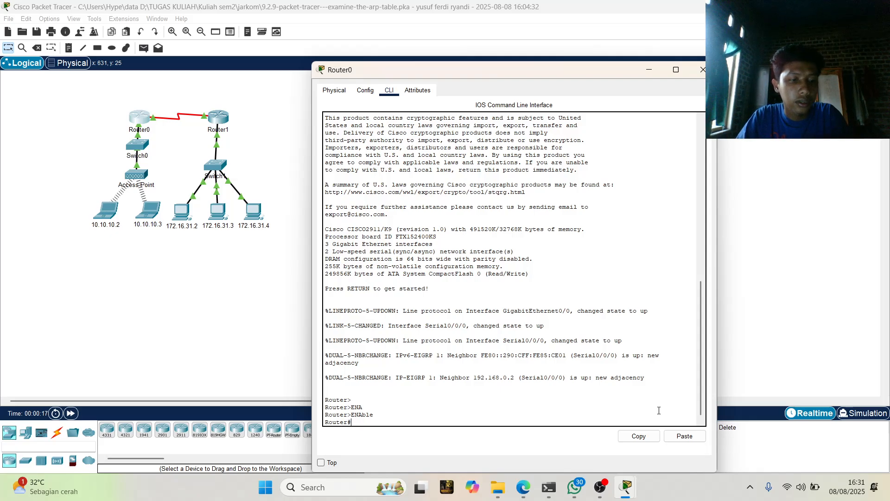
# Display Router0's MAC address table with the show mac-address-table command.
pyautogui.write('sho')
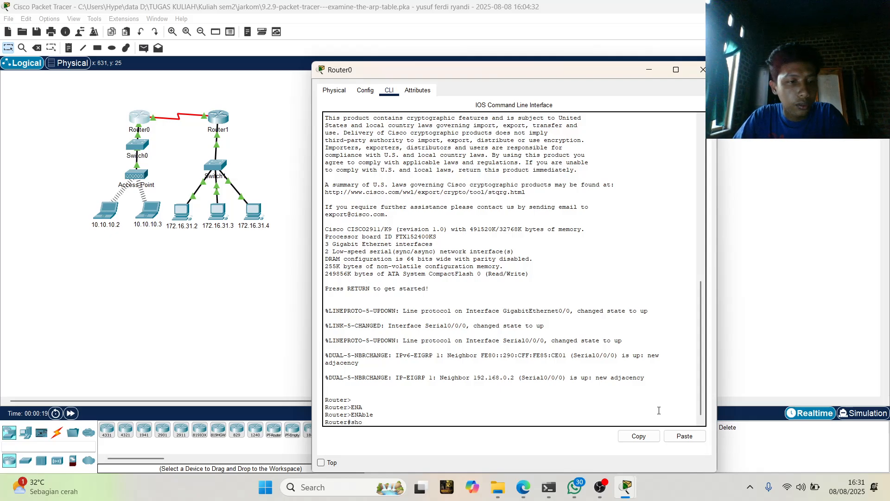
pyautogui.press('Tab')
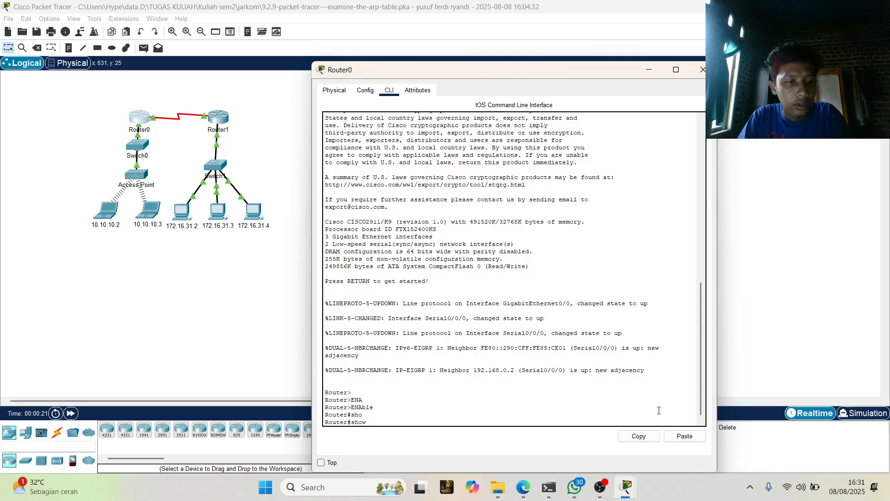
pyautogui.write('ma')
pyautogui.press('Tab')
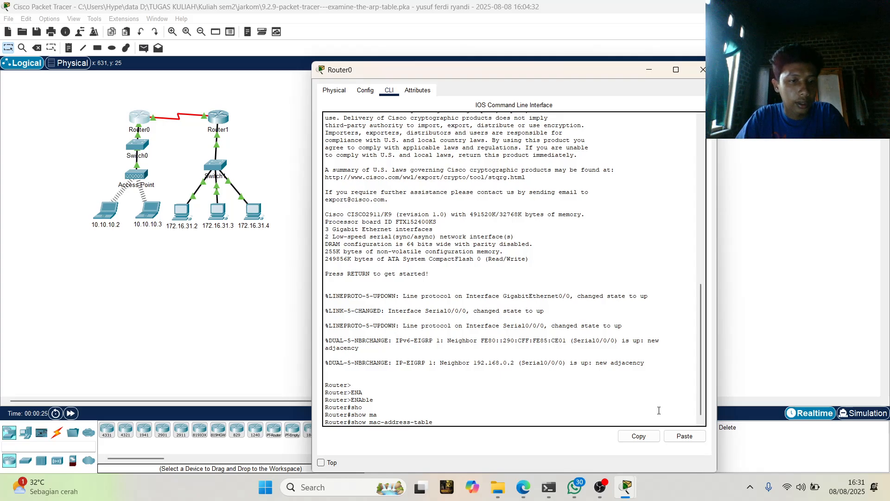
pyautogui.press('Return')
pyautogui.press('Return')
pyautogui.press('Return')
pyautogui.press('Return')
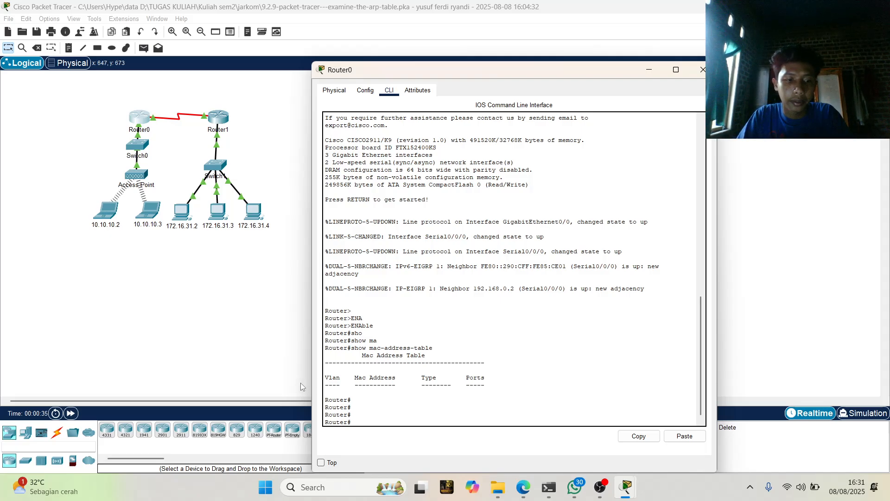
# Display Router0's ARP table with the show arp command.
pyautogui.write('sh')
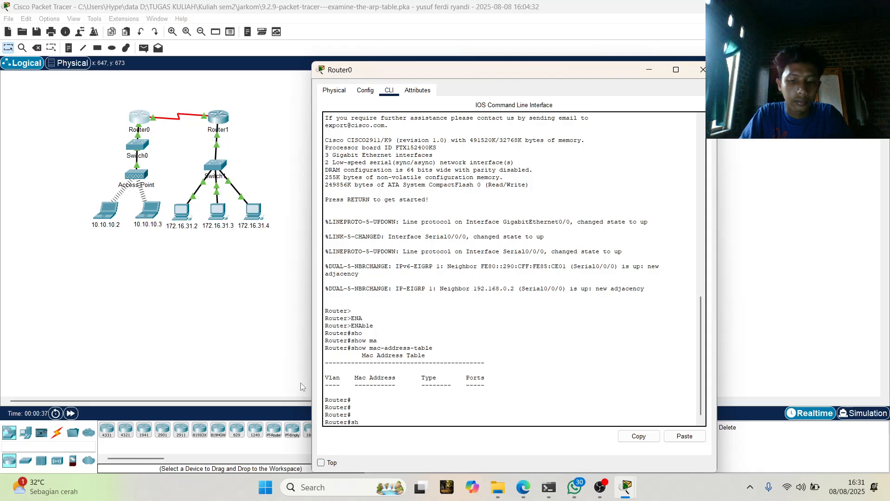
pyautogui.write('o')
pyautogui.press('Tab')
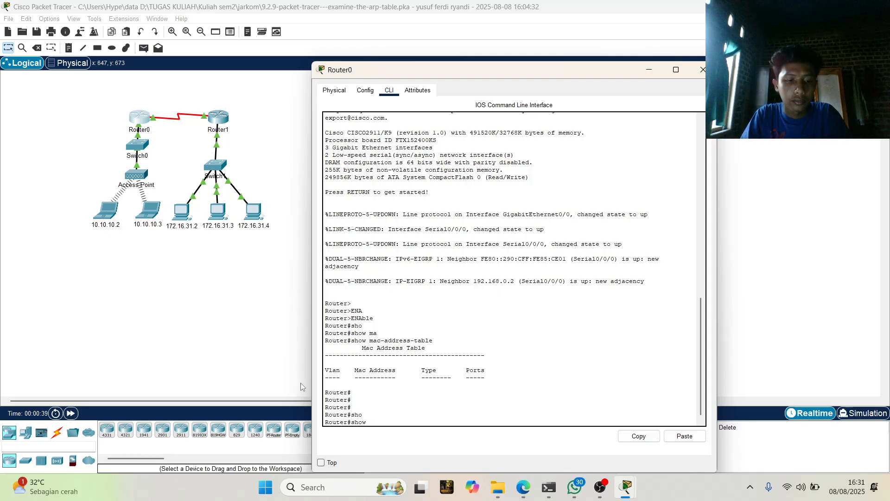
pyautogui.write('a')
pyautogui.press('Tab')
pyautogui.write('r')
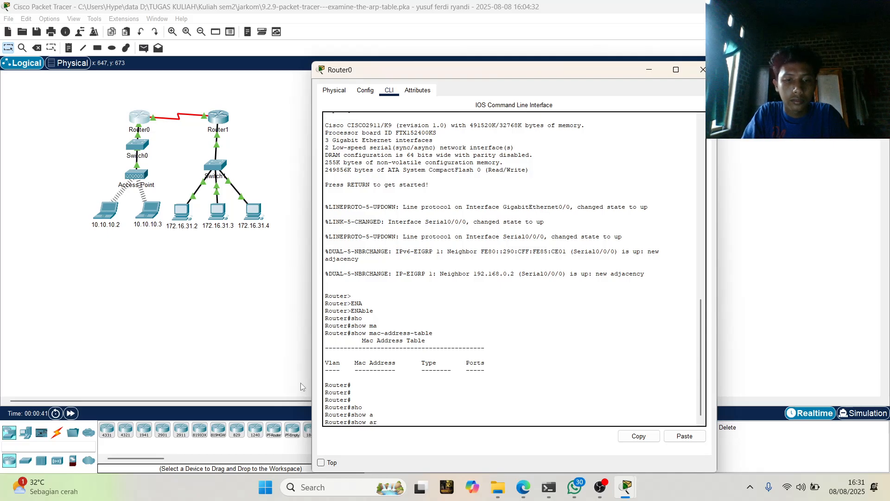
pyautogui.press('Tab')
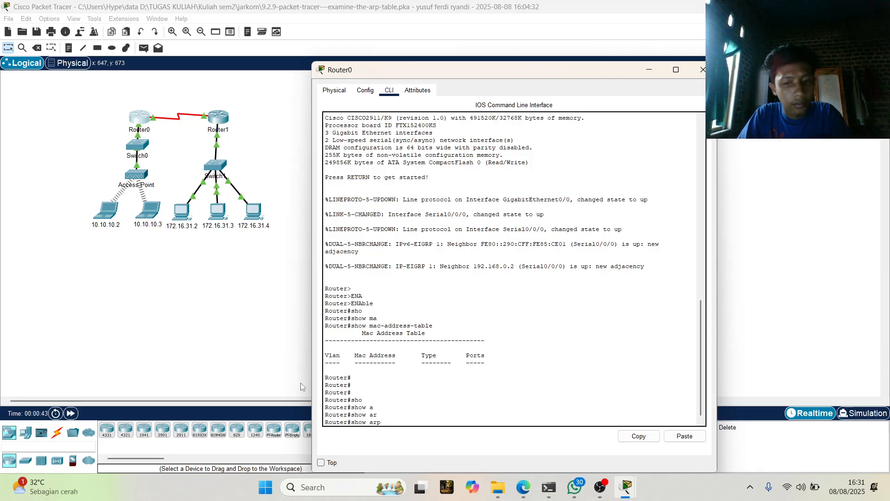
pyautogui.press('Return')
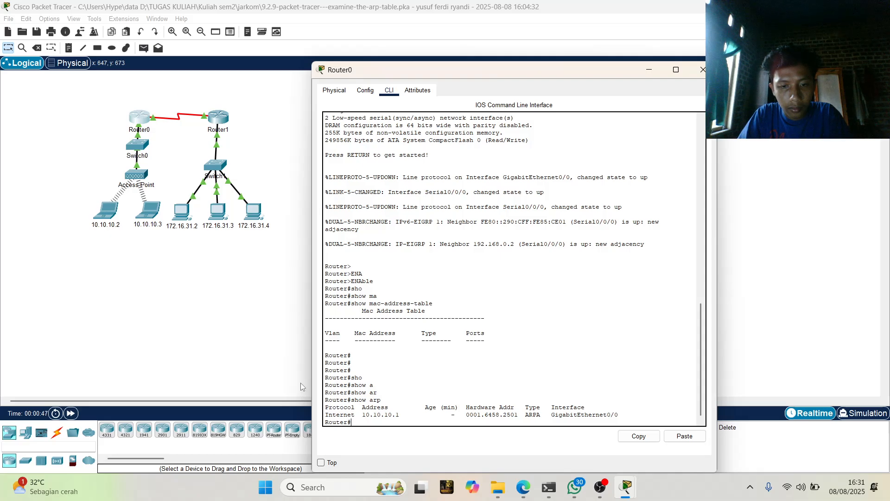
pyautogui.press('Return')
pyautogui.press('Return')
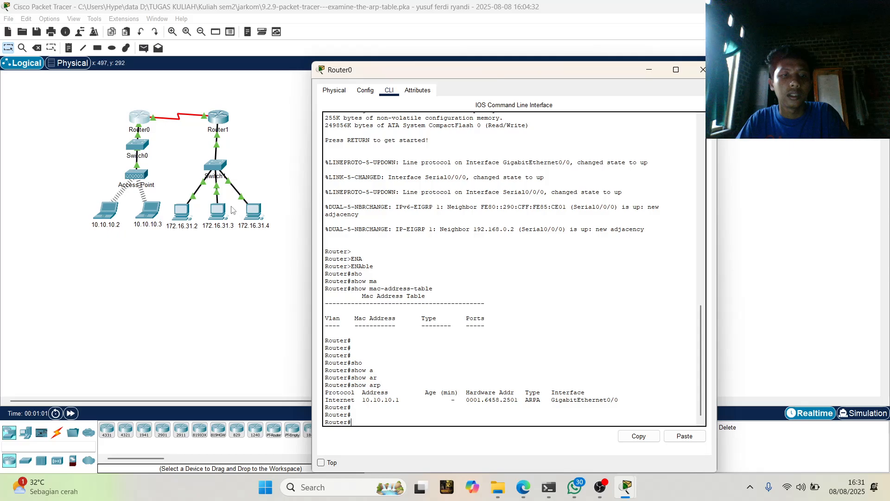
# Open the Command Prompt on PC 172.16.31.2.
pyautogui.click(183, 213)
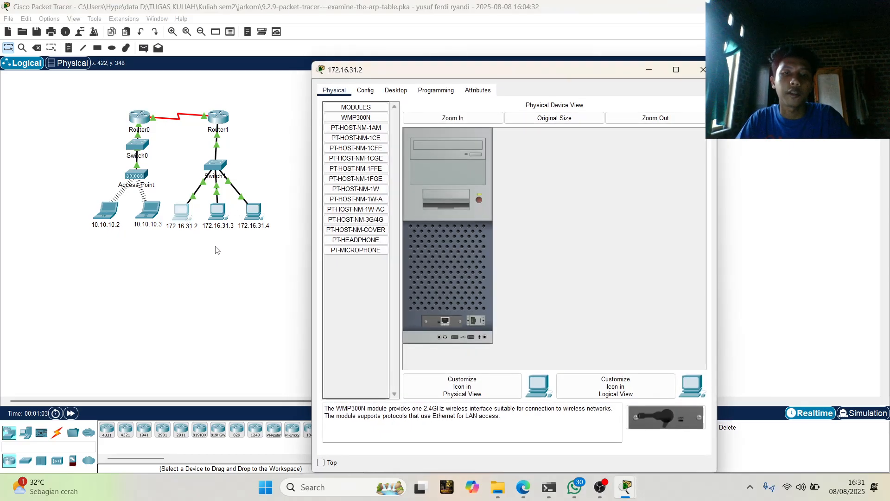
pyautogui.click(366, 90)
pyautogui.click(396, 91)
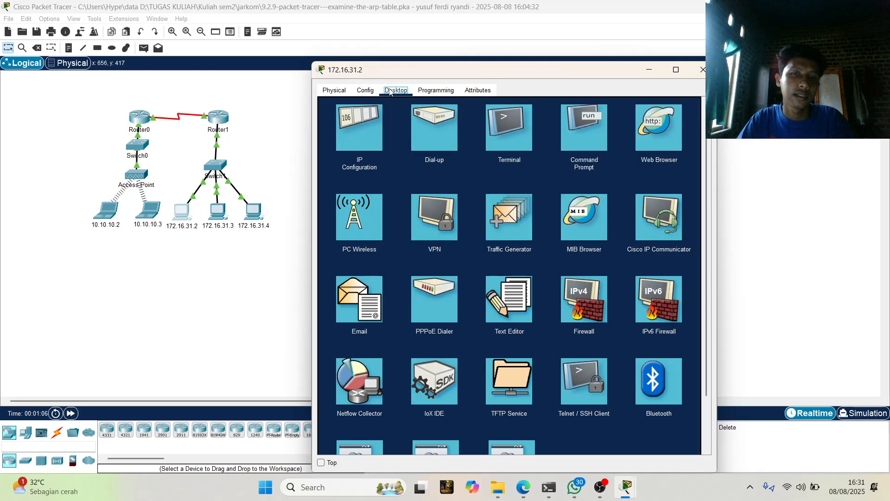
pyautogui.click(583, 160)
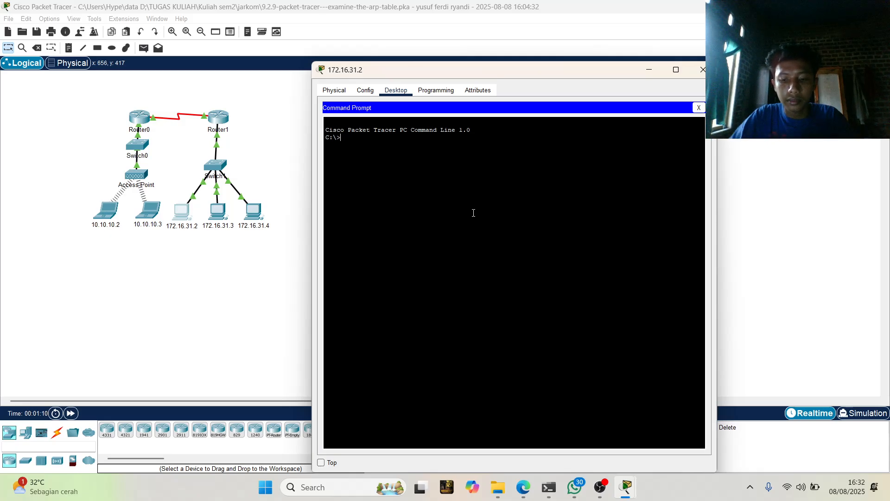
# Ping 172.16.31.2 from the PC's command prompt and return to the network topology.
pyautogui.write('ping')
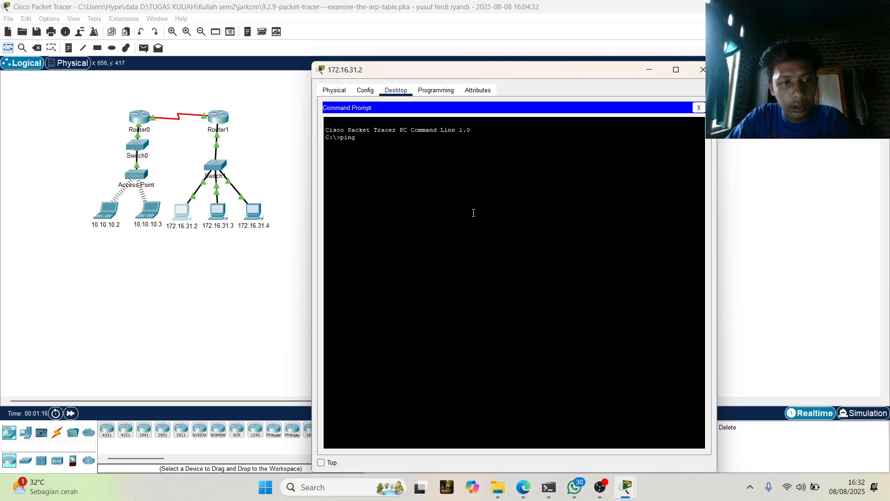
pyautogui.write(' 172')
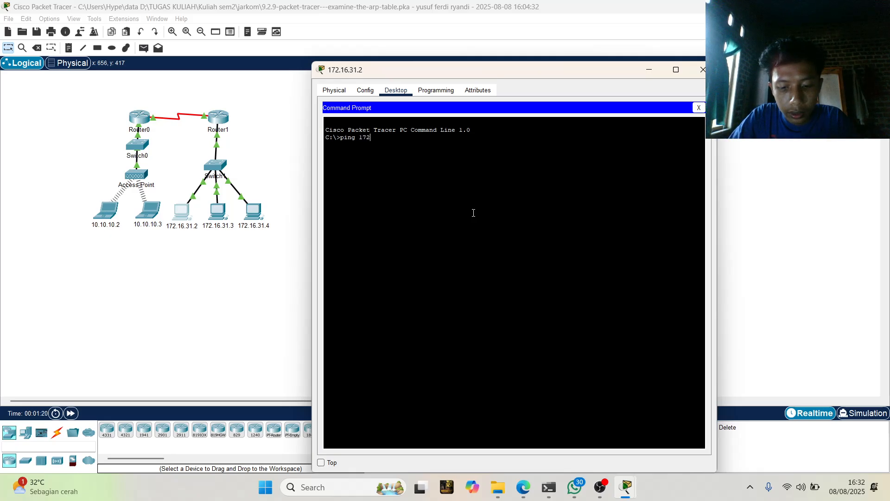
pyautogui.write('.16.31.')
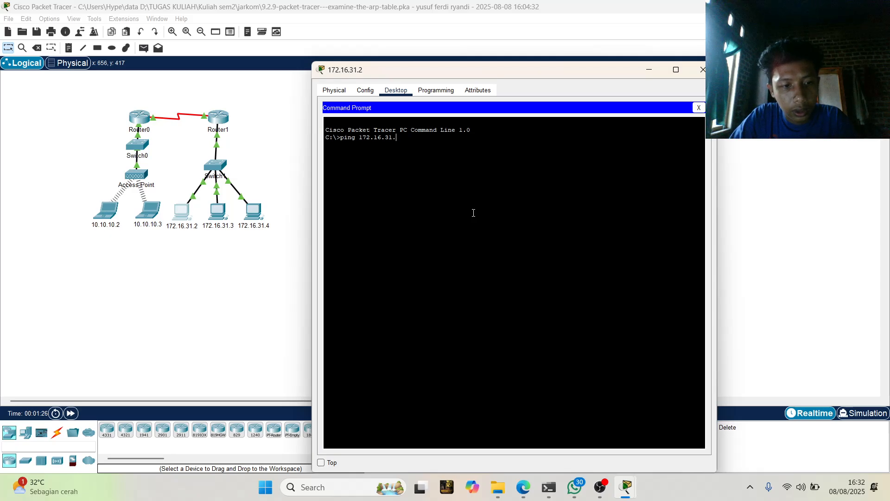
pyautogui.write('2')
pyautogui.press('Return')
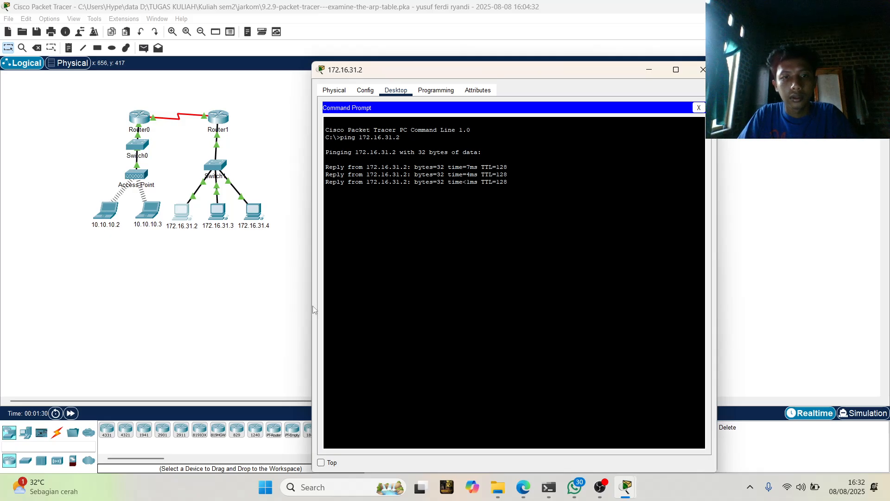
pyautogui.click(261, 320)
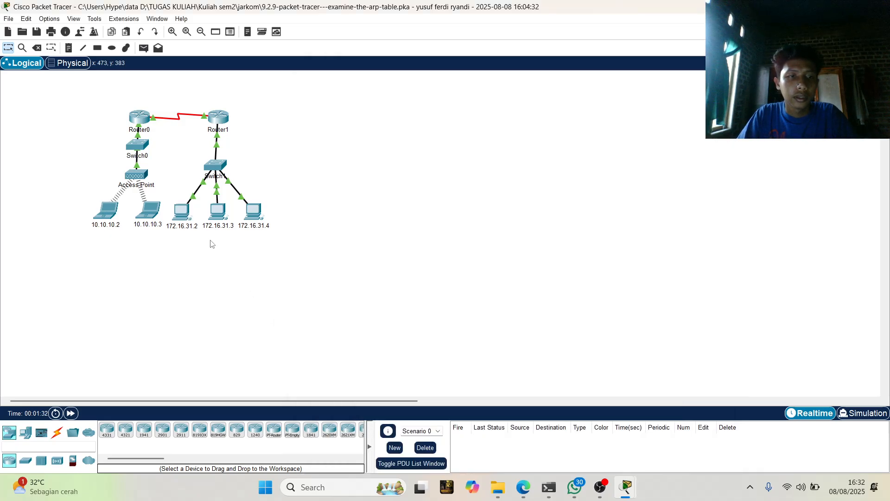
# Reopen Router0's command line and display its ARP table again with the show arp command.
pyautogui.click(146, 119)
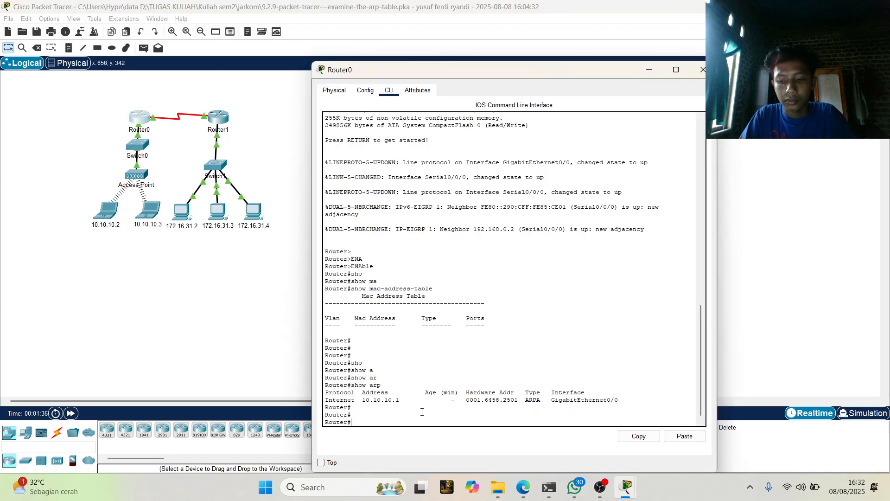
pyautogui.press('Up')
pyautogui.press('Return')
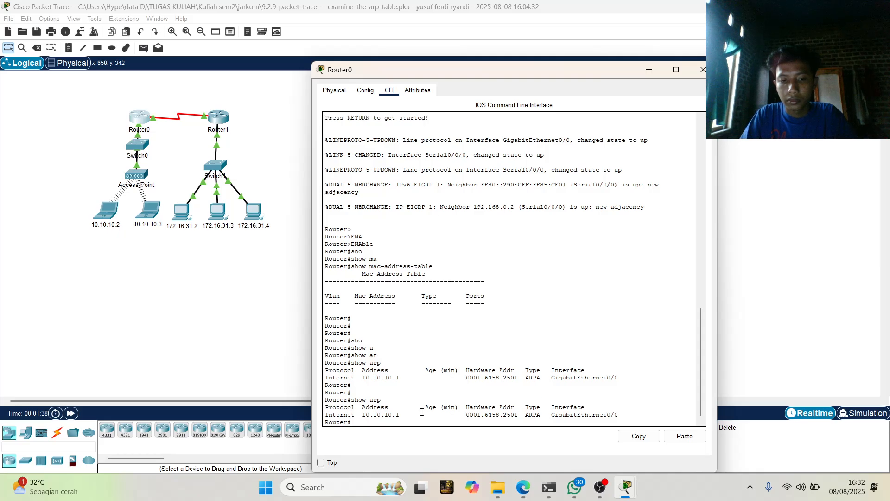
pyautogui.press('Return')
pyautogui.press('Return')
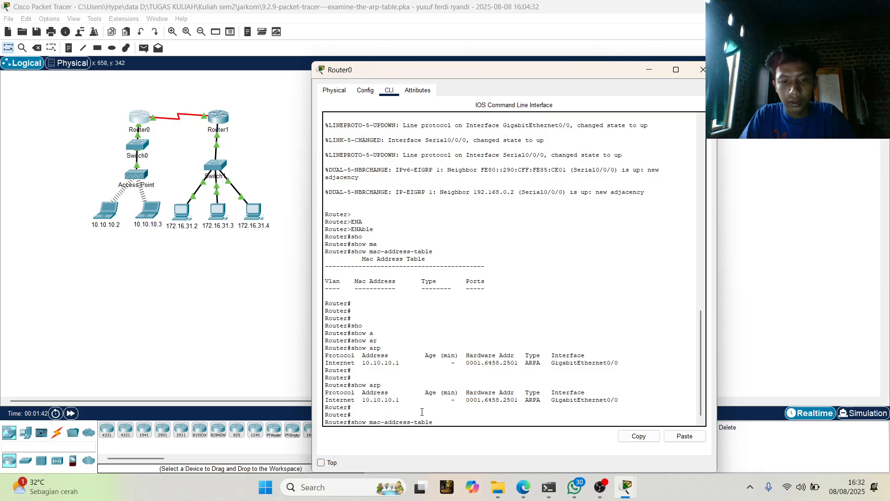
# Display Router0's MAC address table again with show mac-address-table, and close the router window.
pyautogui.press('Return')
pyautogui.press('Up')
pyautogui.press('Return')
pyautogui.press('Return')
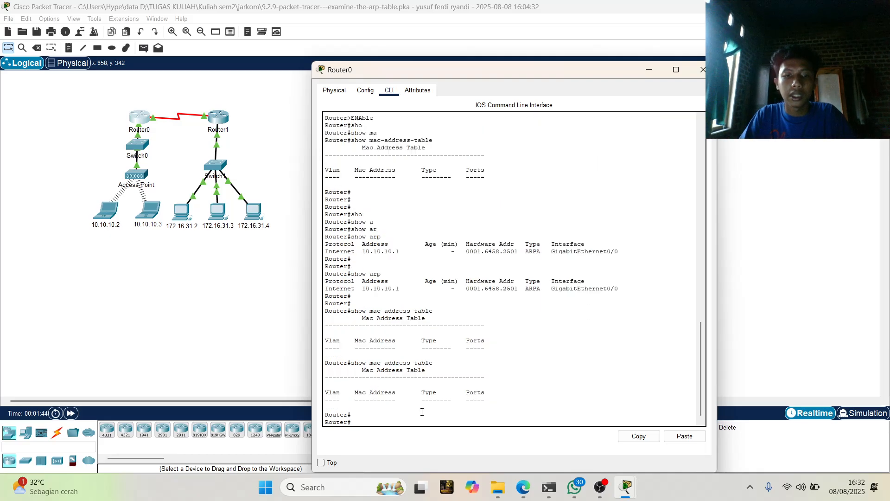
pyautogui.click(701, 70)
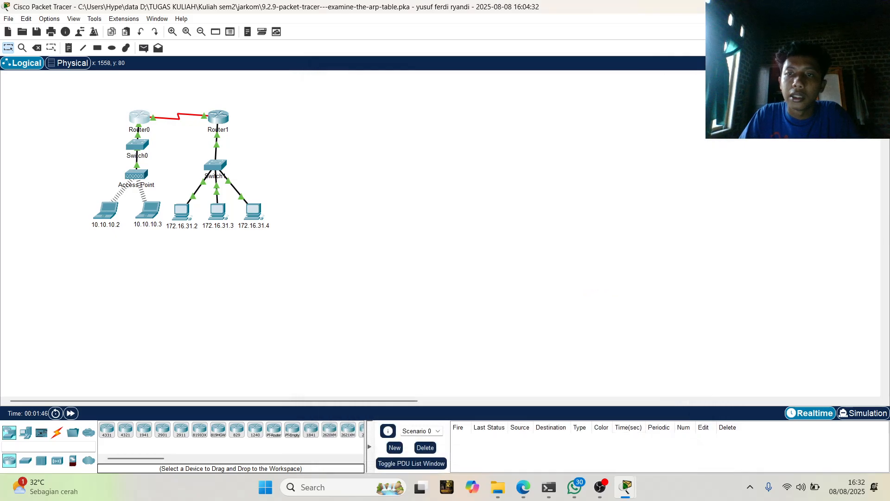
# Switch to the "ruwetnya kuliah jarkom.pdf" document in Microsoft Edge.
pyautogui.moveTo(532, 499)
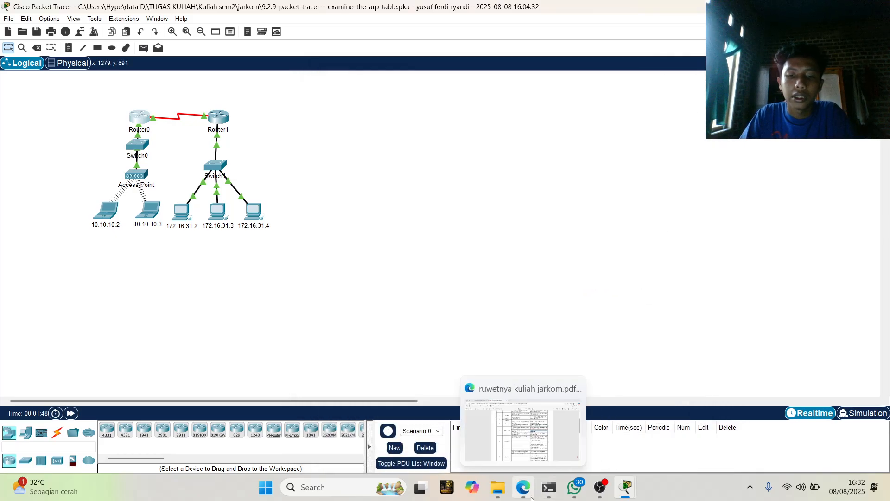